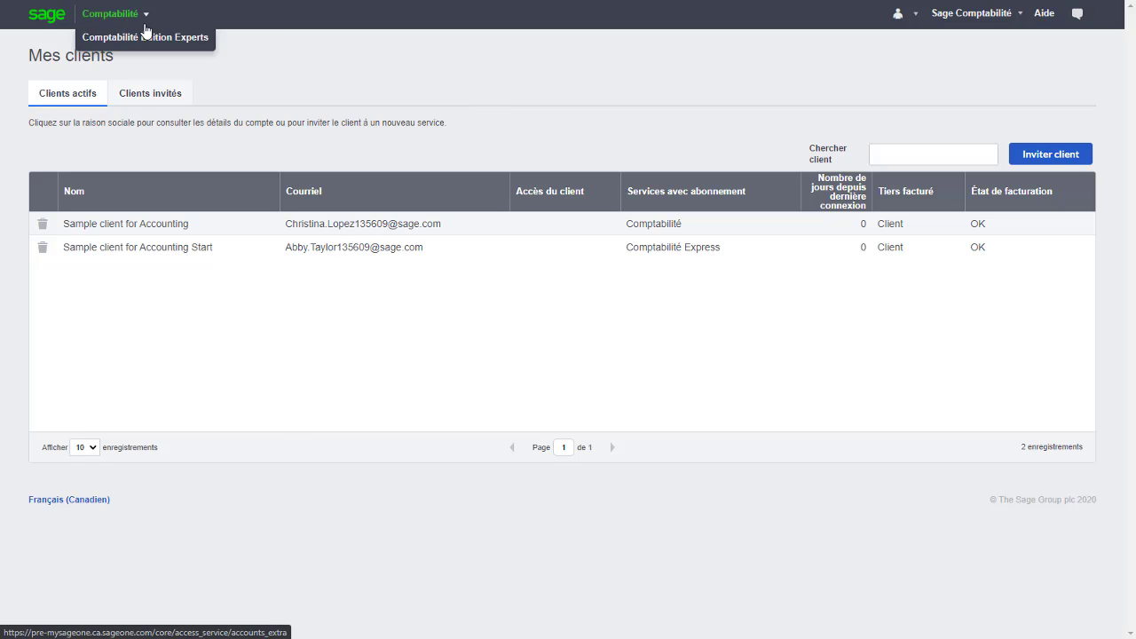
{"action": "left_click", "coordinate": [146, 32]}
{"action": "mouse_move", "coordinate": [251, 60]}
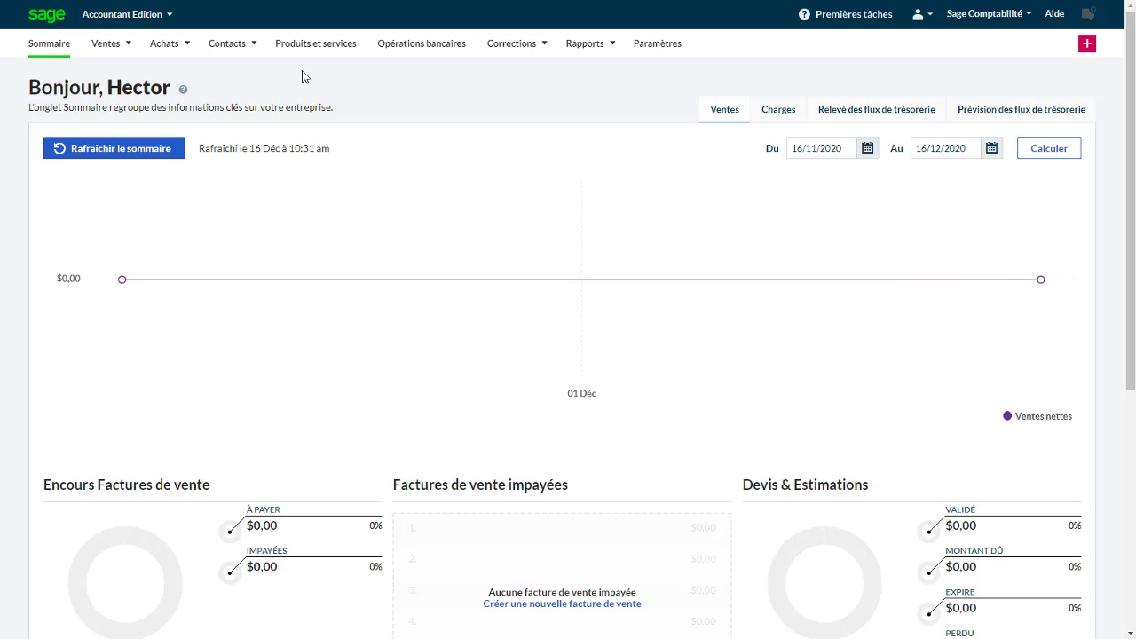
{"action": "left_click", "coordinate": [133, 21]}
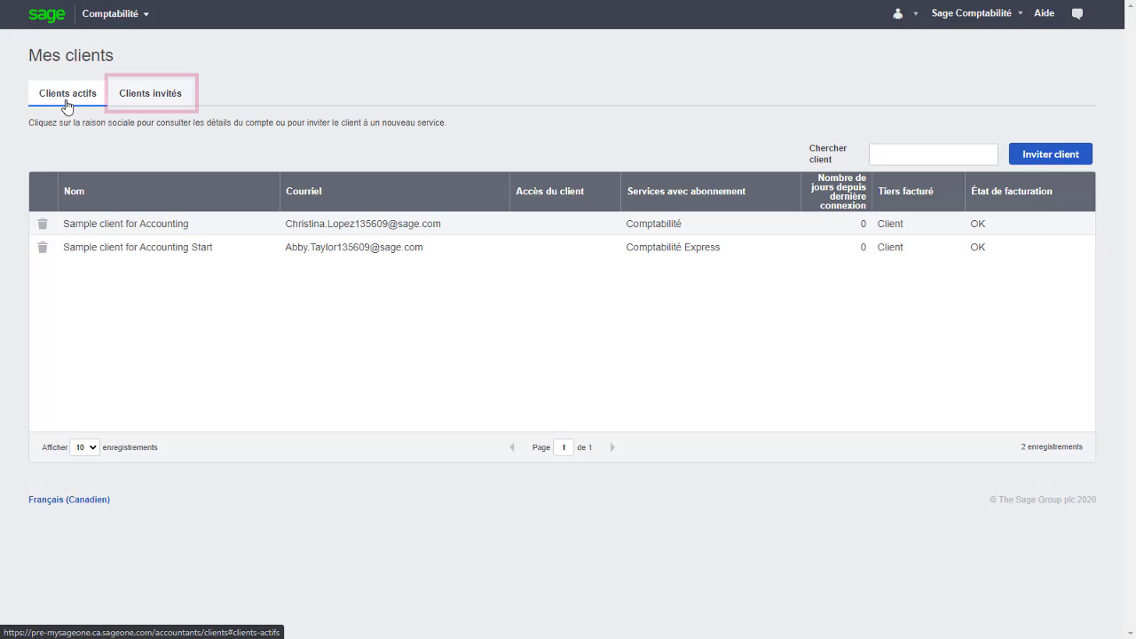
Review the pending Clients invités list, go back to Clients actifs, and begin inviting a new client.
{"action": "left_click", "coordinate": [150, 108]}
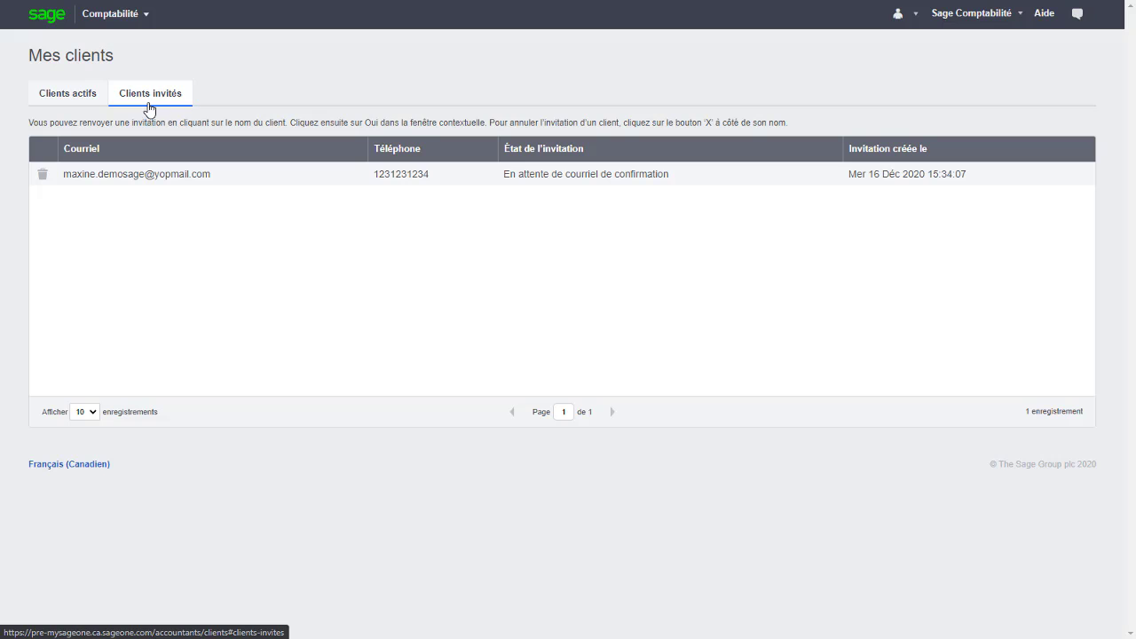
{"action": "left_click", "coordinate": [82, 104]}
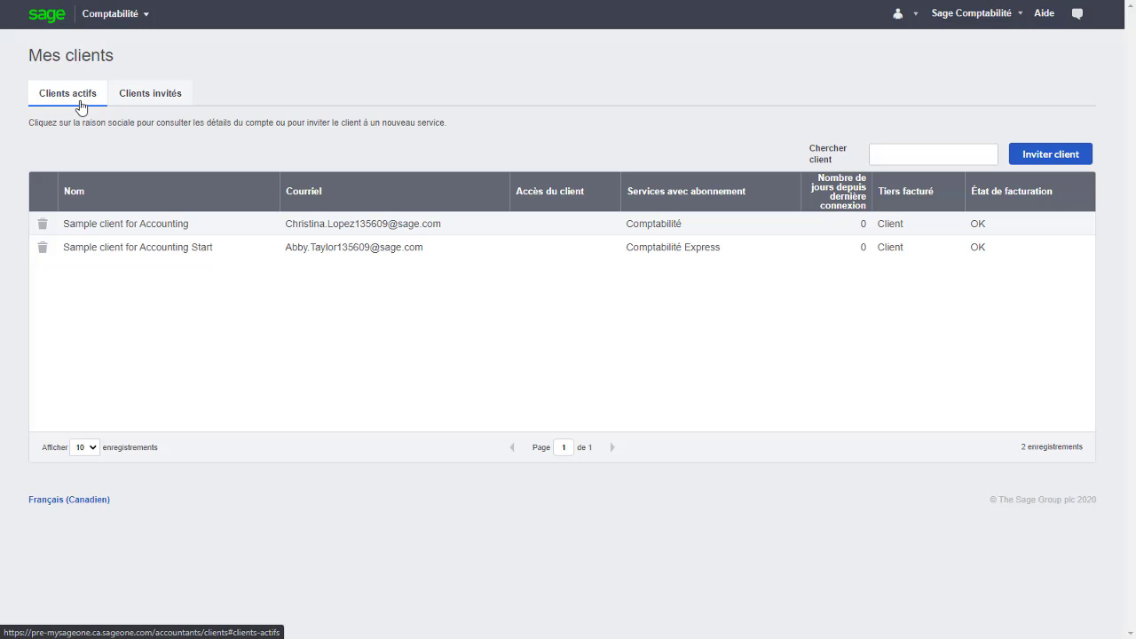
{"action": "left_click", "coordinate": [1047, 159]}
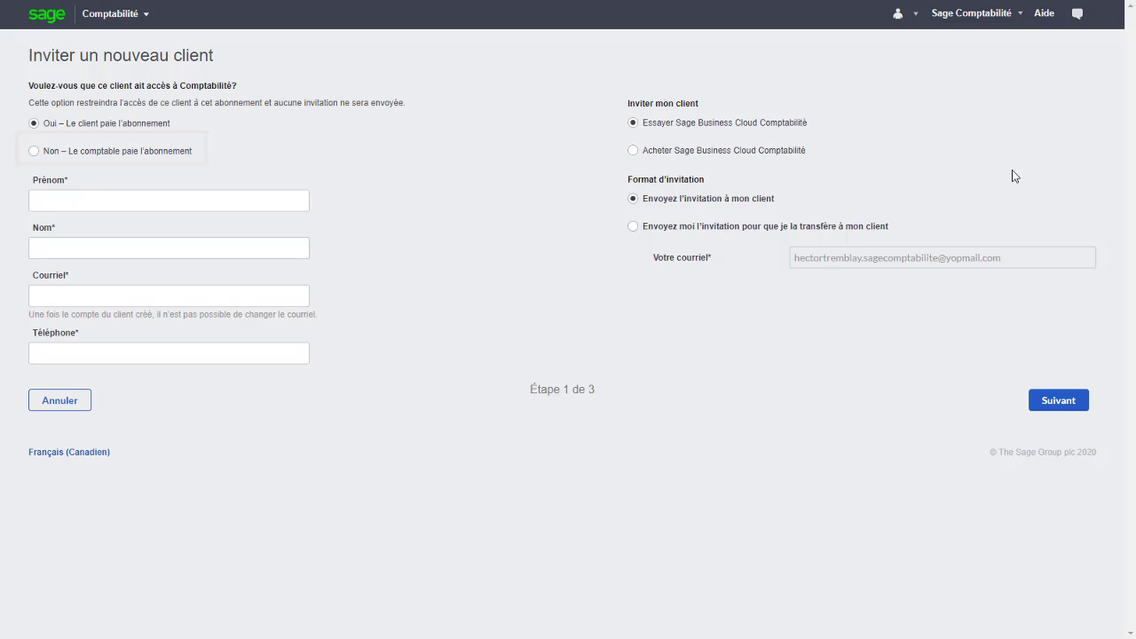
Set the invitation's payer to Oui – Le client paie l'abonnement instead of the accountant.
{"action": "left_click", "coordinate": [164, 153]}
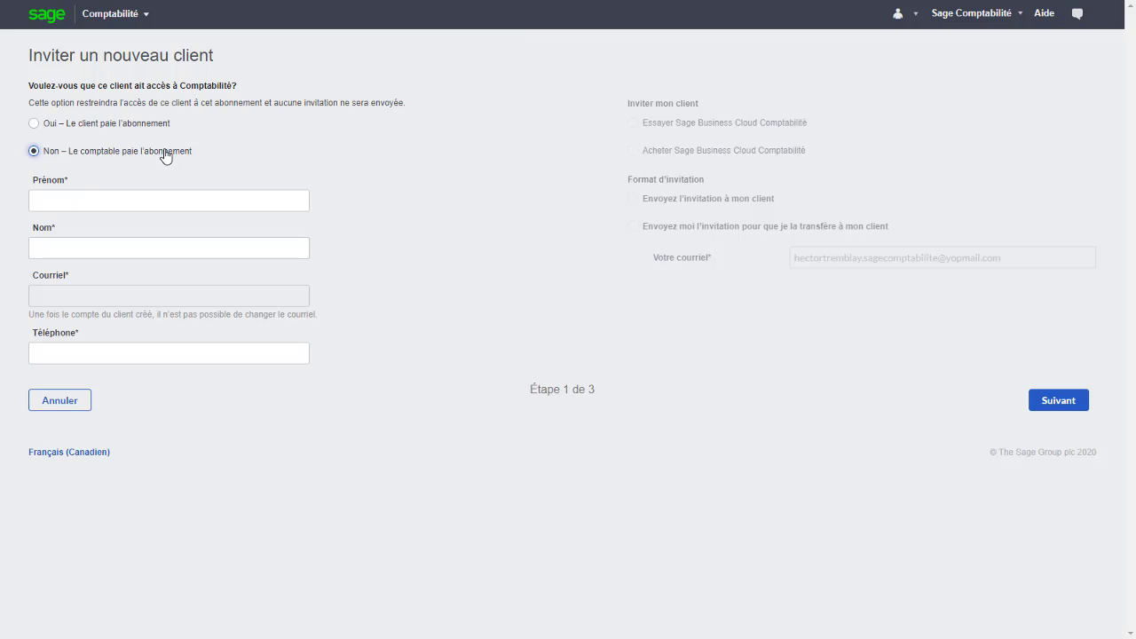
{"action": "left_click", "coordinate": [157, 129]}
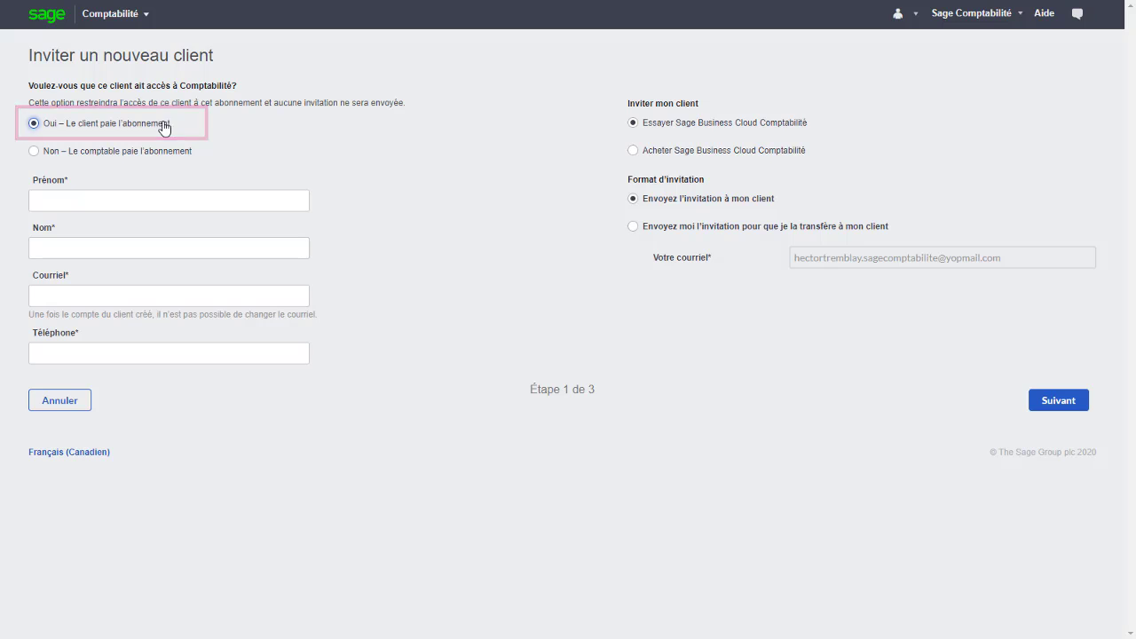
Choose buying Comptabilité with a direct invitation, then switch to Non – Le comptable paie l'abonnement.
{"action": "left_click", "coordinate": [649, 163]}
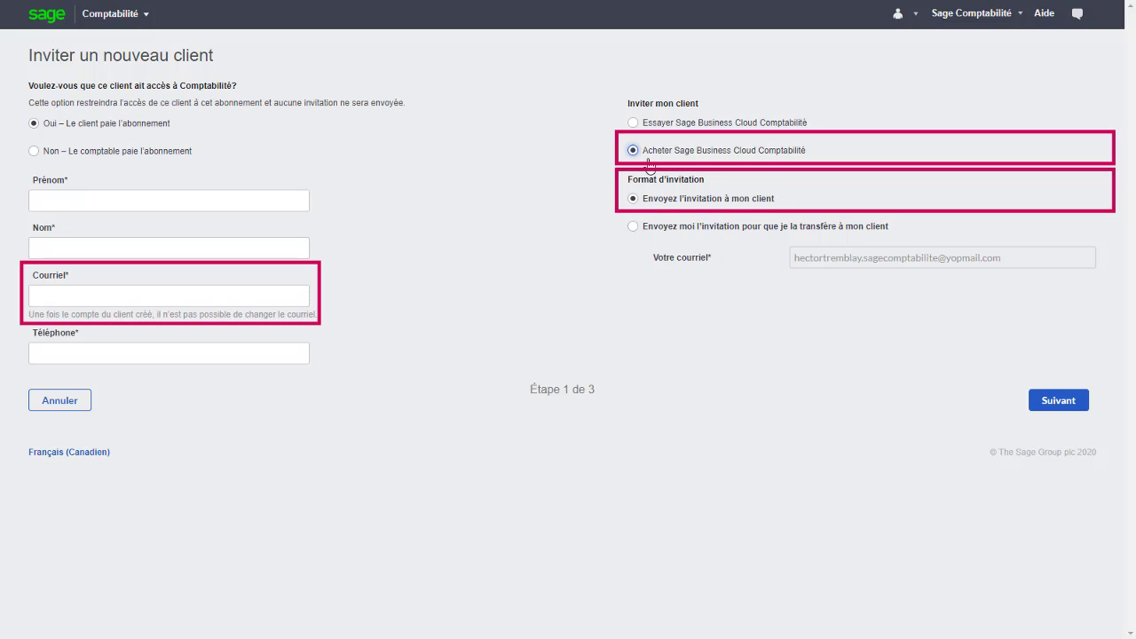
{"action": "left_click", "coordinate": [650, 204]}
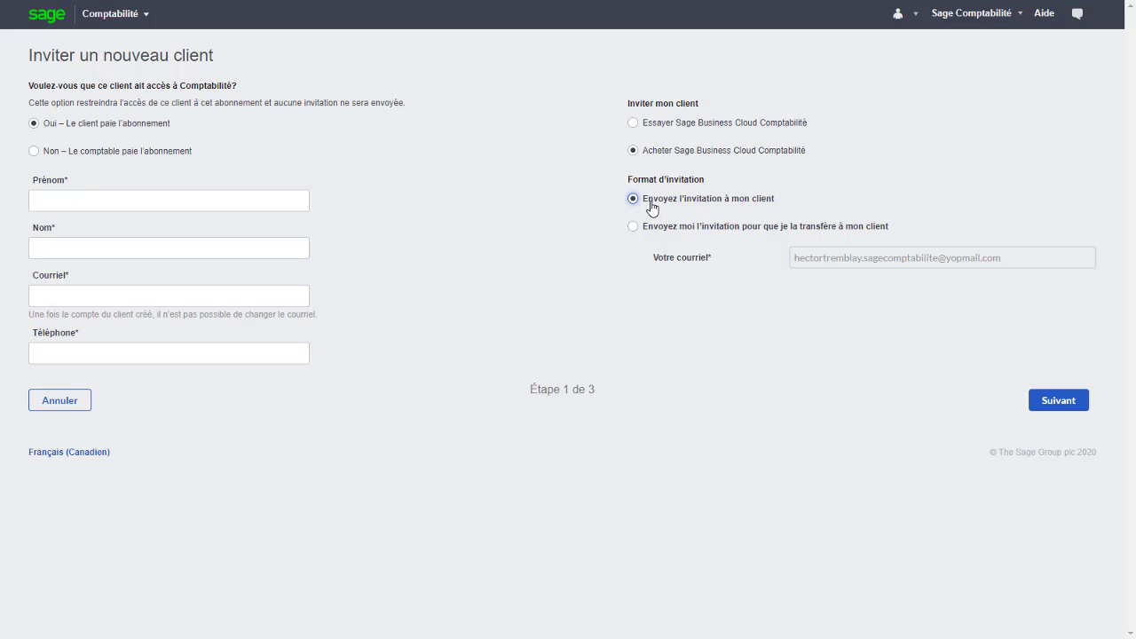
{"action": "left_click", "coordinate": [161, 153]}
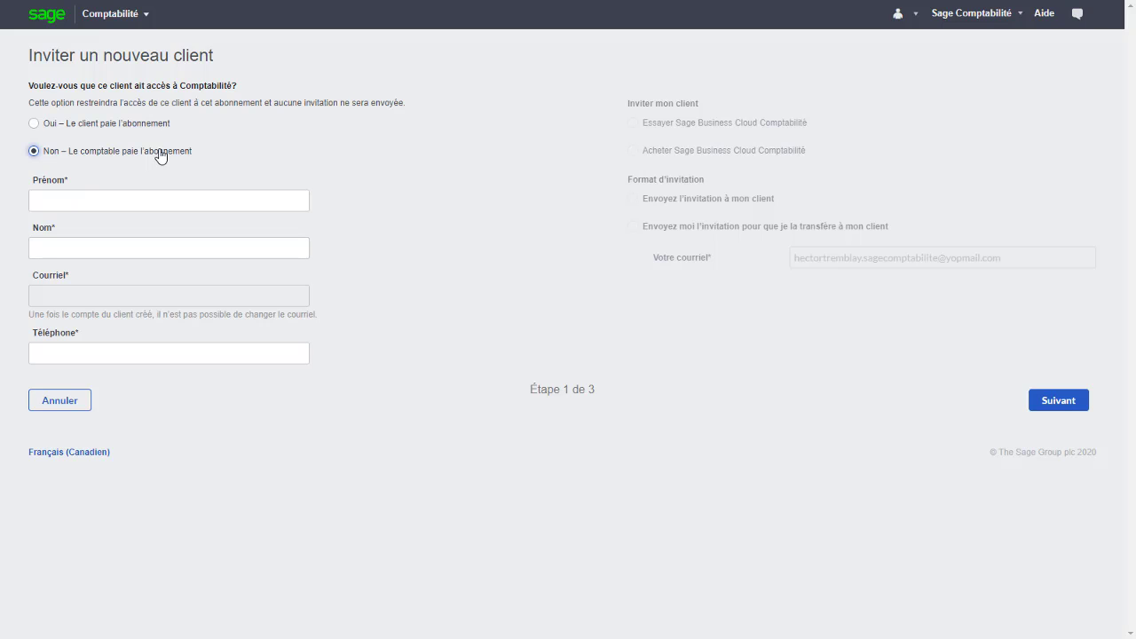
Enter the new client's first name, last name and phone number, and continue to plans.
{"action": "left_click", "coordinate": [129, 197]}
{"action": "key", "text": "Tab"}
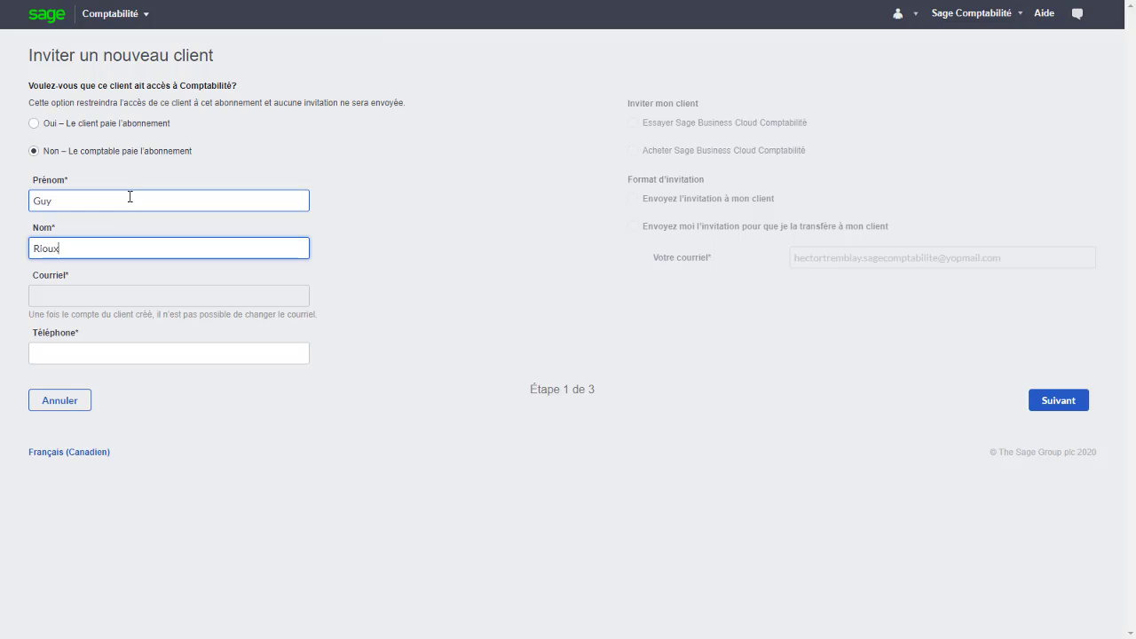
{"action": "key", "text": "Tab"}
{"action": "type", "text": "1234561234"}
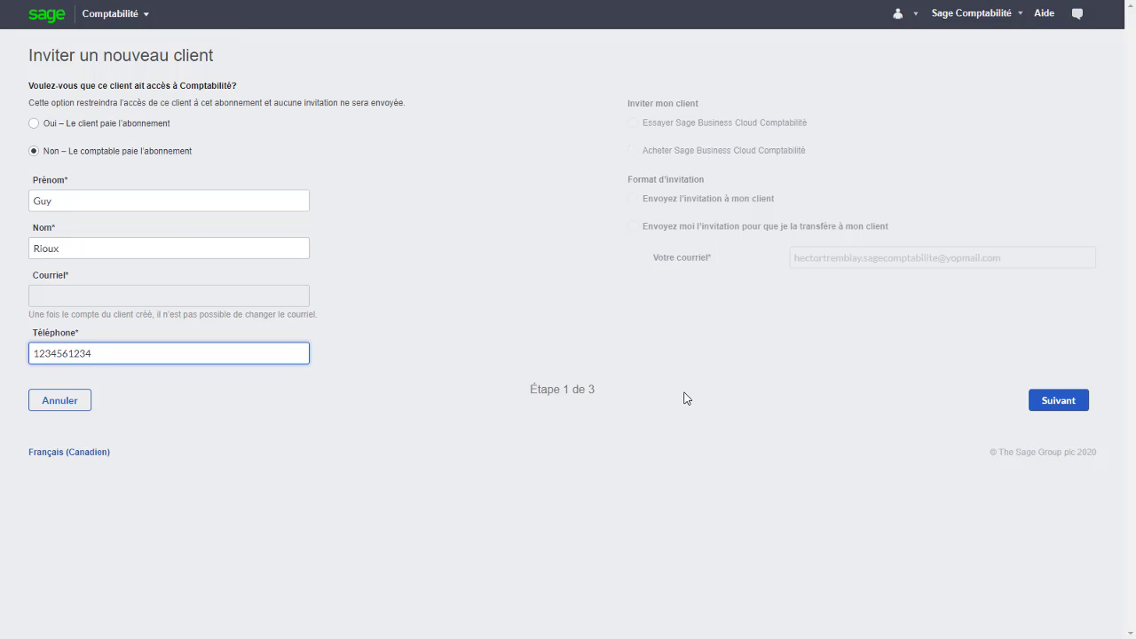
{"action": "left_click", "coordinate": [1056, 408]}
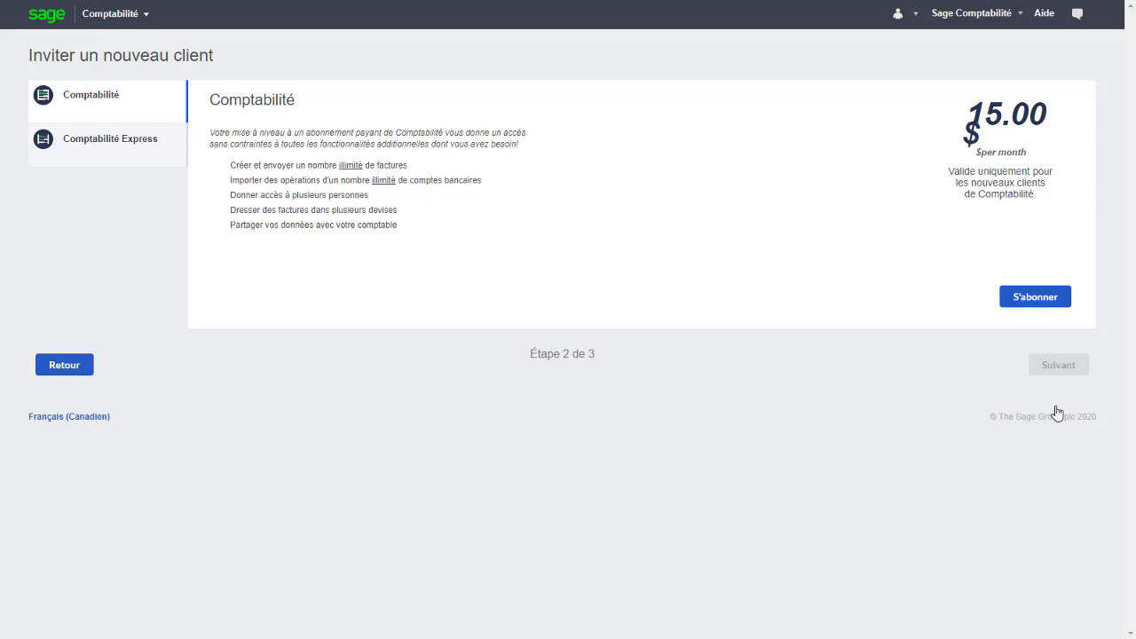
Compare the plans, subscribe the client to Comptabilité at 15.00 $ per month, and continue to checkout.
{"action": "left_click", "coordinate": [132, 141]}
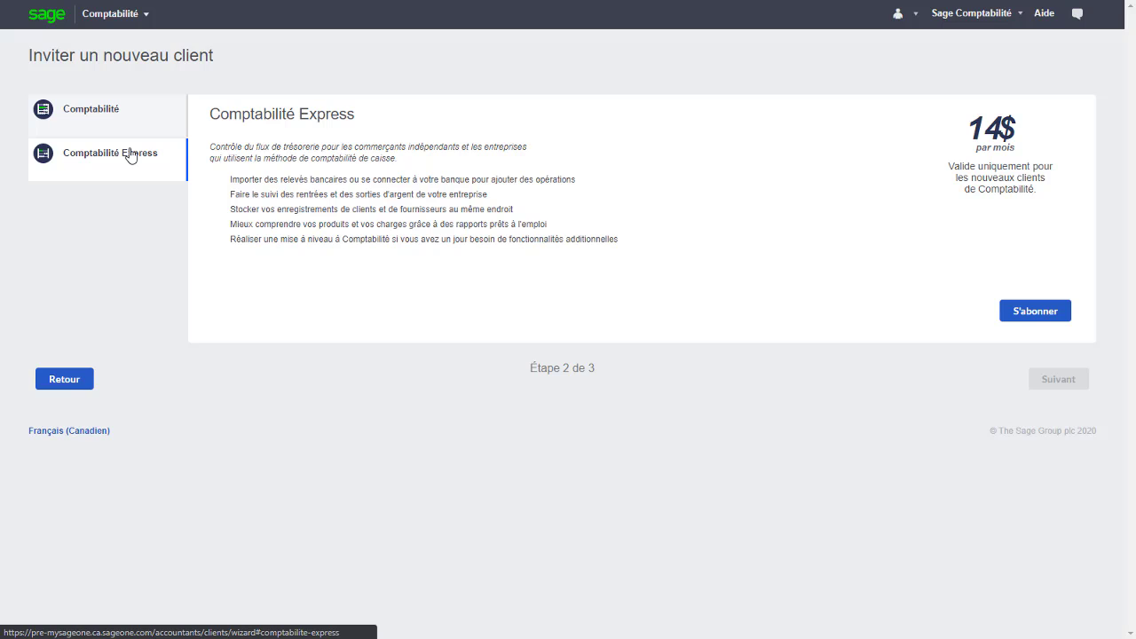
{"action": "left_click", "coordinate": [128, 130]}
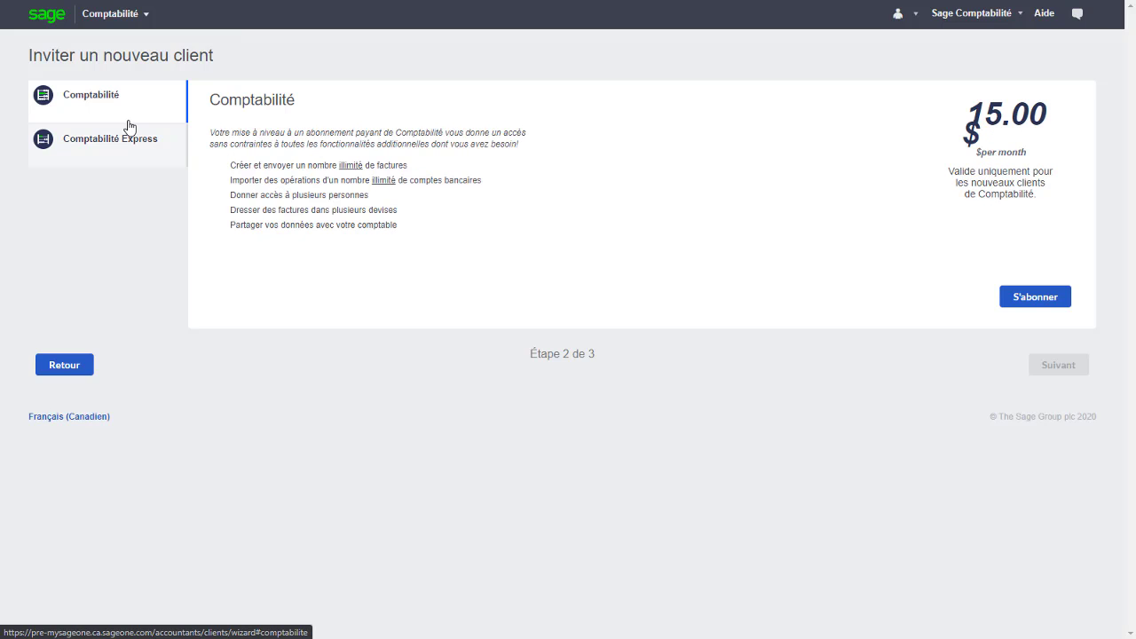
{"action": "left_click", "coordinate": [1030, 302]}
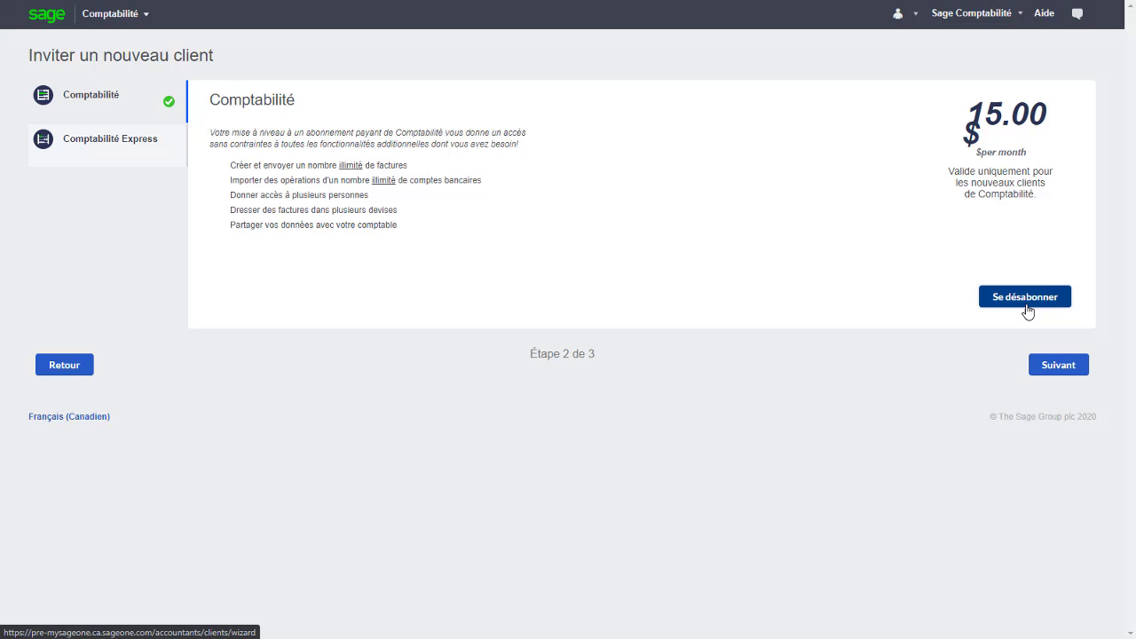
{"action": "left_click", "coordinate": [1064, 370]}
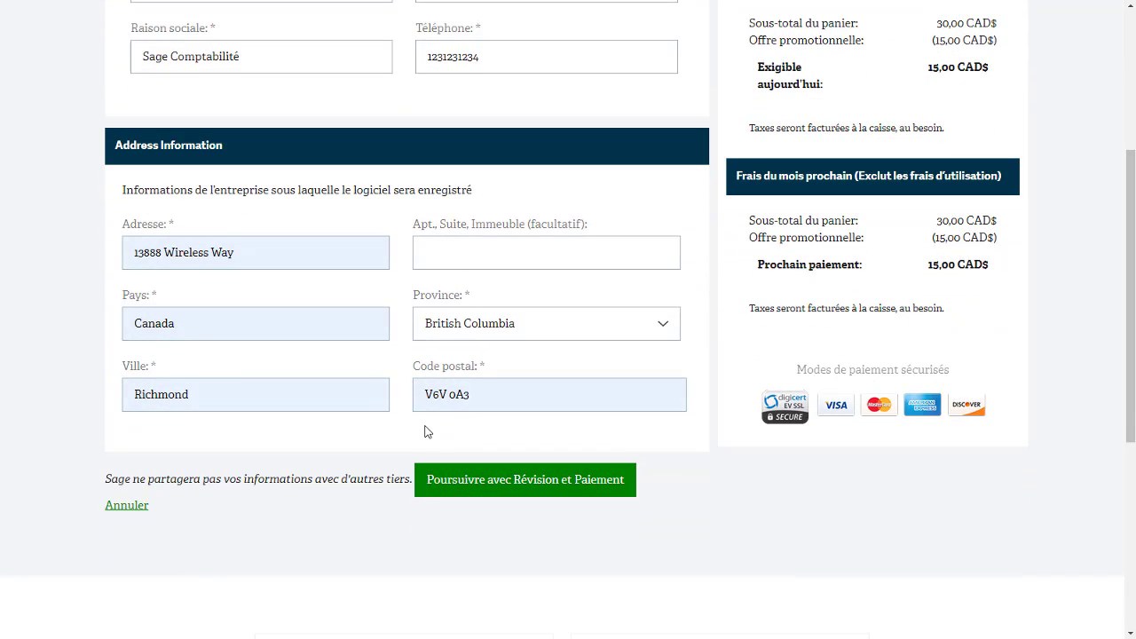
Pay the 15,00 CAD$ monthly subscription with accepted terms, then return to the client list.
{"action": "left_click", "coordinate": [540, 495]}
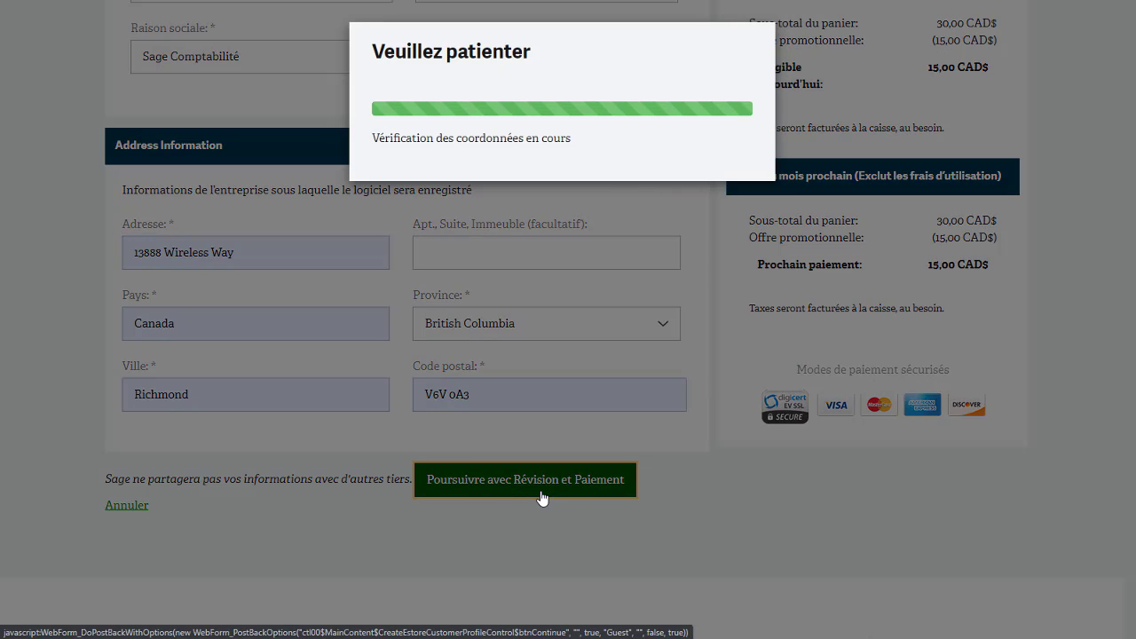
{"action": "scroll", "coordinate": [1002, 223], "scroll_direction": "down", "scroll_amount": 3}
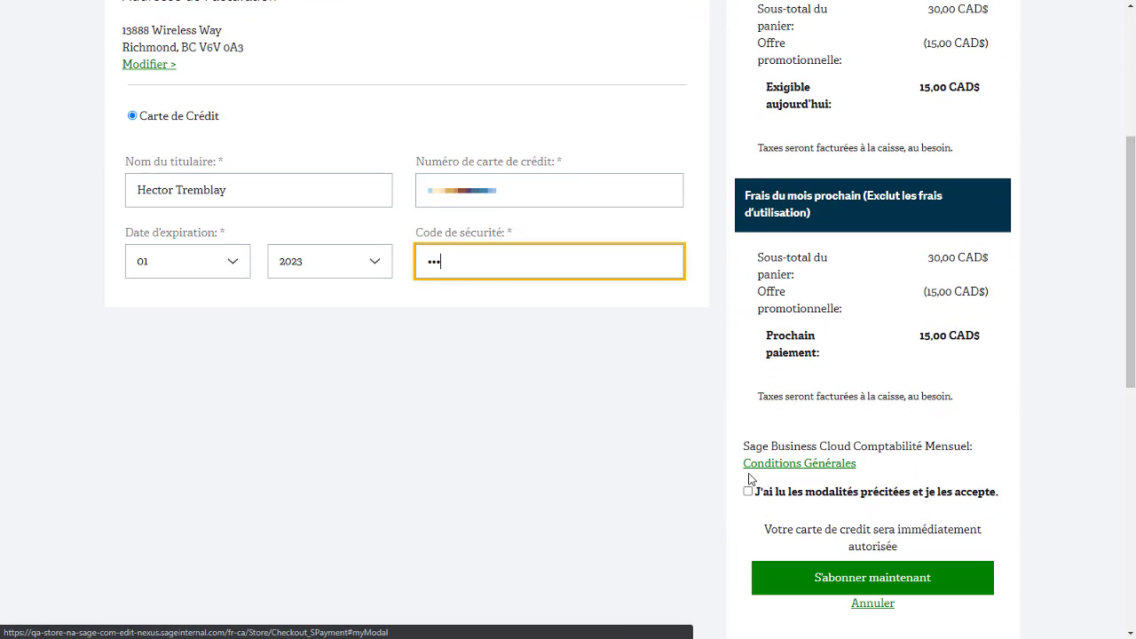
{"action": "left_click", "coordinate": [760, 495]}
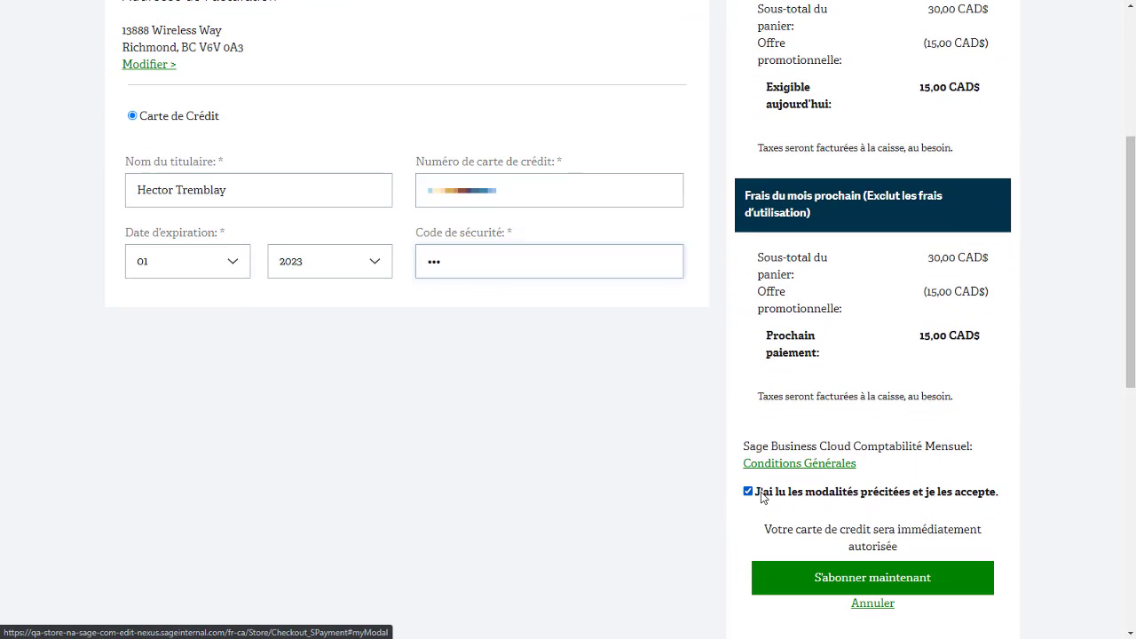
{"action": "left_click", "coordinate": [805, 582]}
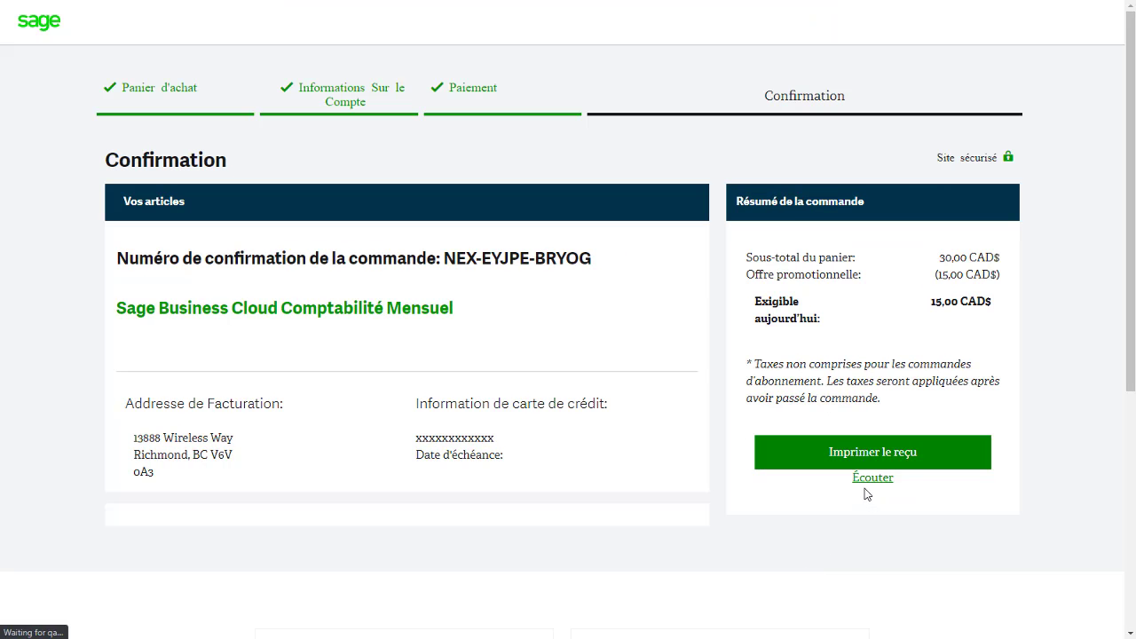
{"action": "left_click", "coordinate": [869, 479]}
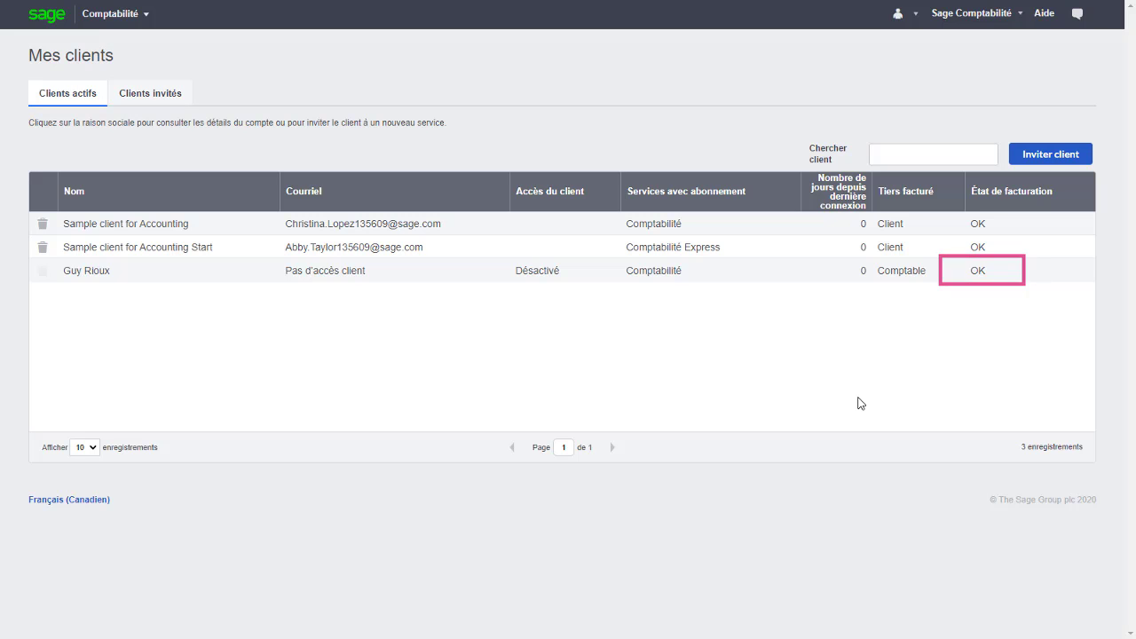
Append 'Paysagiste' to the third client's Raison sociale in its Comptabilité company setup.
{"action": "left_click", "coordinate": [900, 276]}
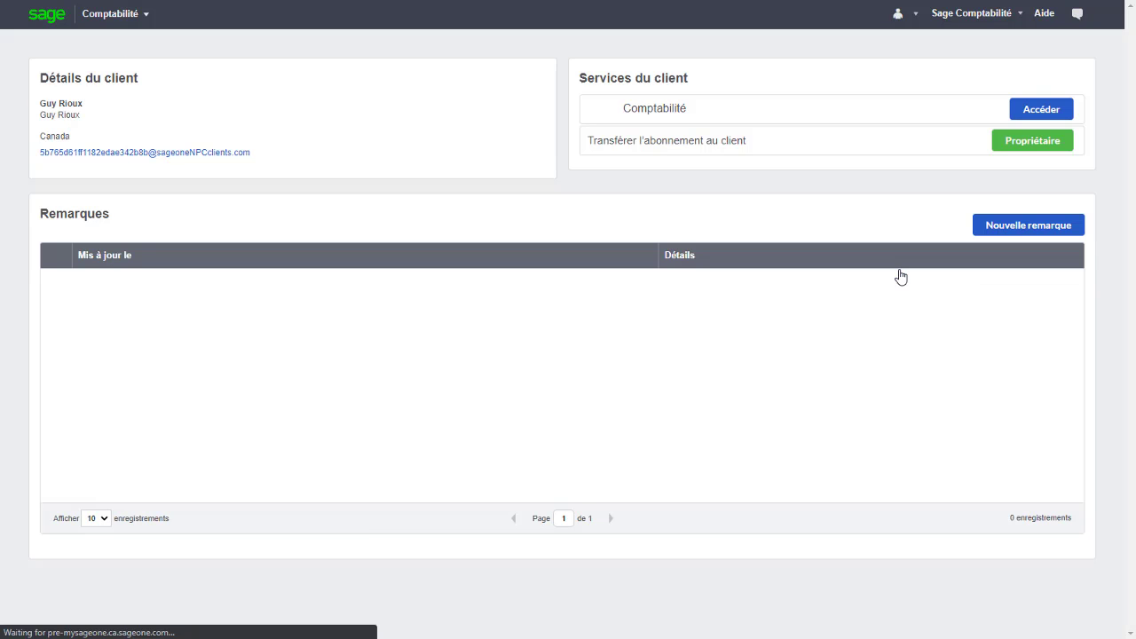
{"action": "left_click", "coordinate": [1053, 115]}
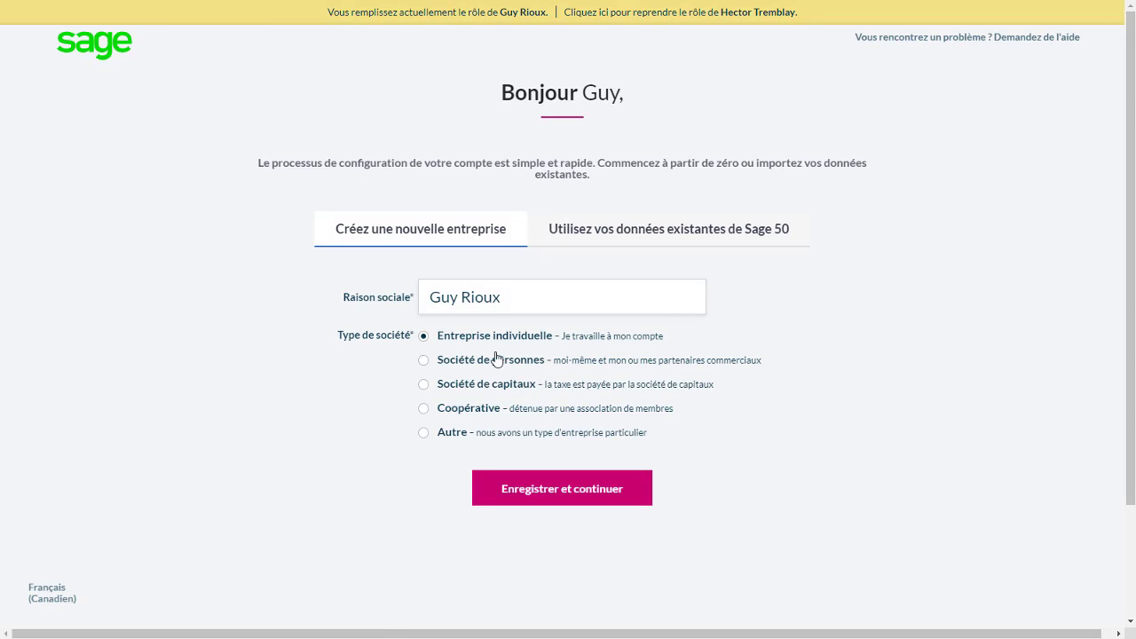
{"action": "left_click", "coordinate": [445, 305]}
{"action": "left_click", "coordinate": [524, 292]}
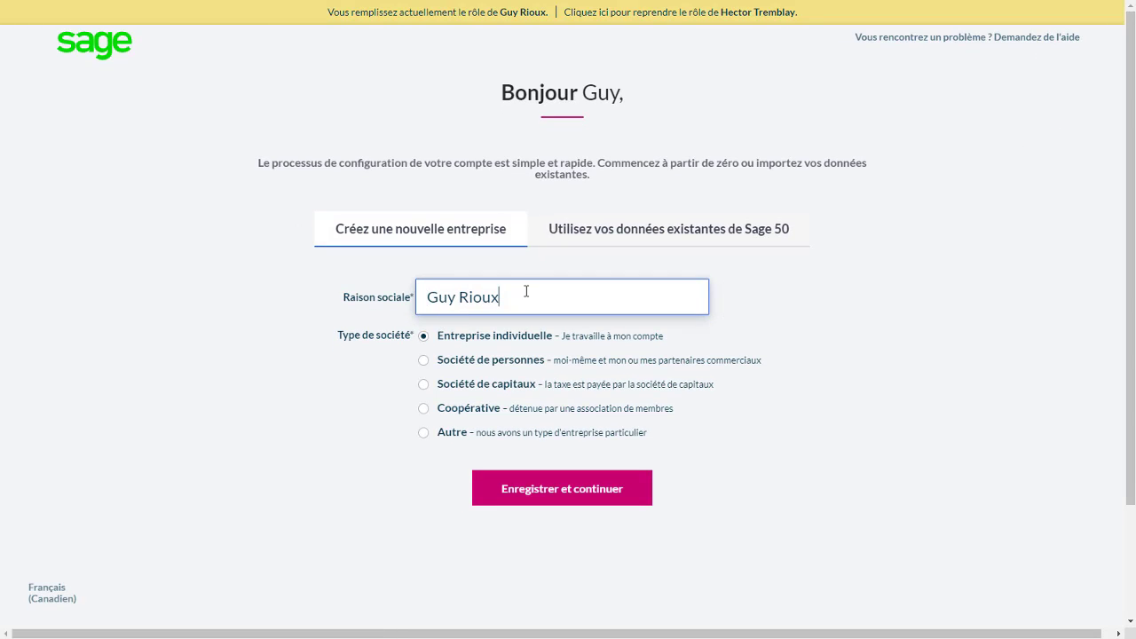
{"action": "type", "text": "Pay"}
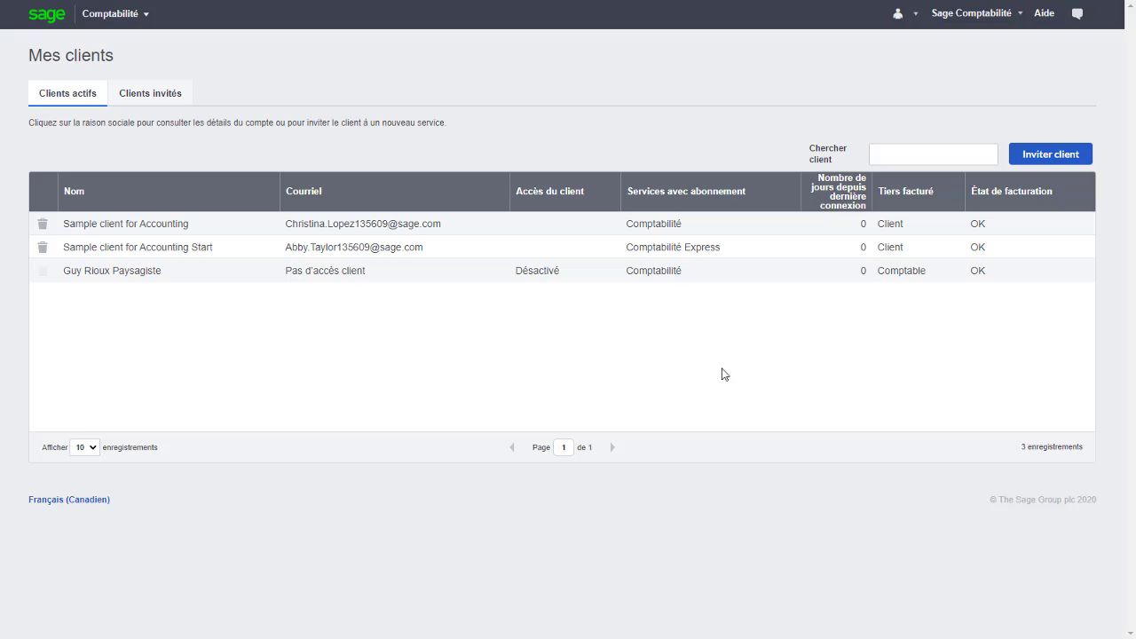
Start a new accountant-paid client invitation and enter the client's first name, last name and phone.
{"action": "left_click", "coordinate": [1067, 160]}
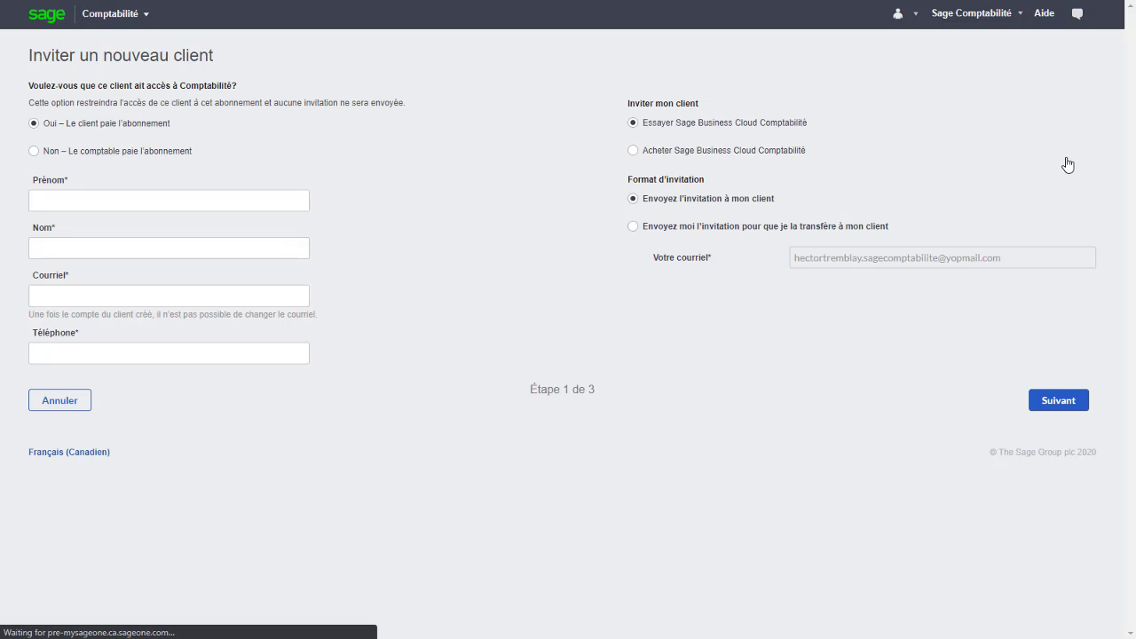
{"action": "left_click", "coordinate": [197, 149]}
{"action": "left_click", "coordinate": [172, 200]}
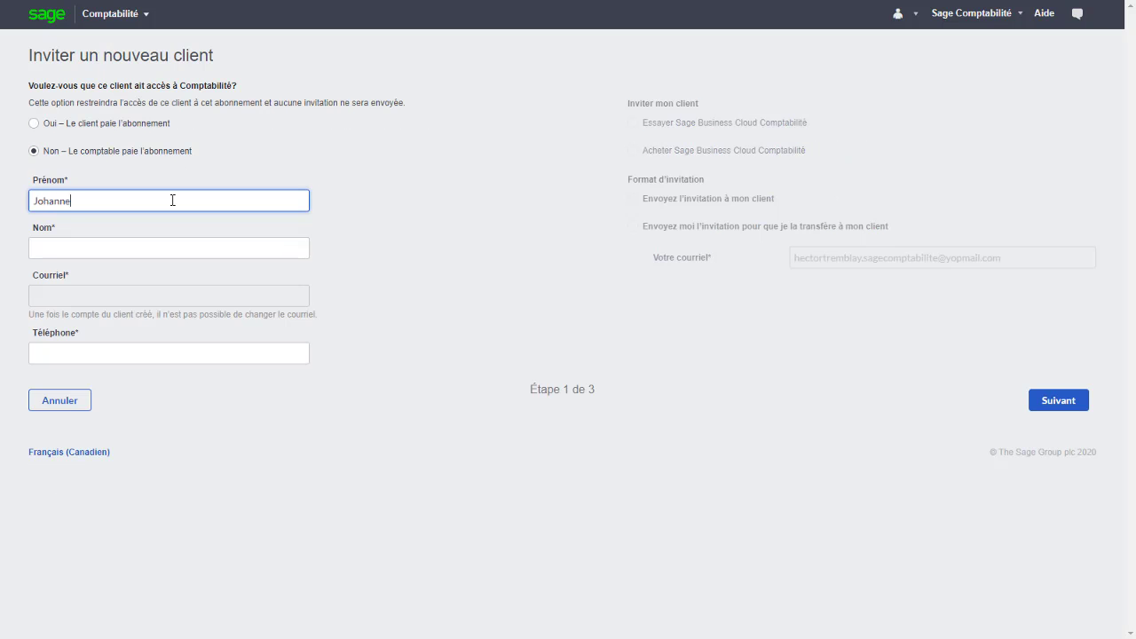
{"action": "key", "text": "Tab"}
{"action": "key", "text": "Tab"}
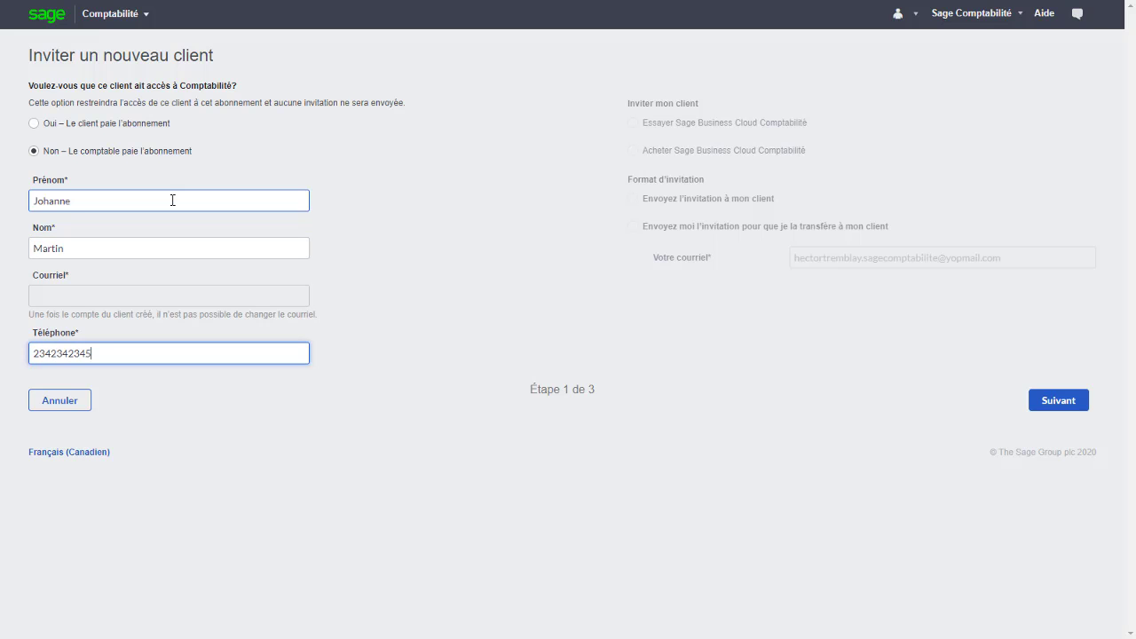
Subscribe this client to the Comptabilité plan to create the fourth client.
{"action": "left_click", "coordinate": [1065, 404]}
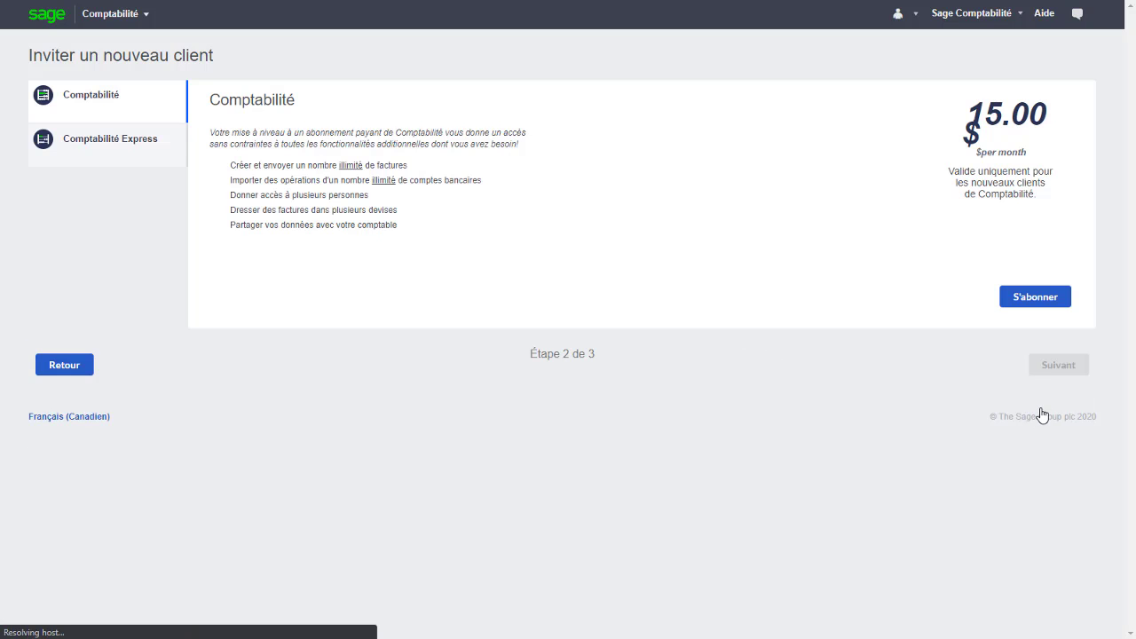
{"action": "left_click", "coordinate": [1013, 304]}
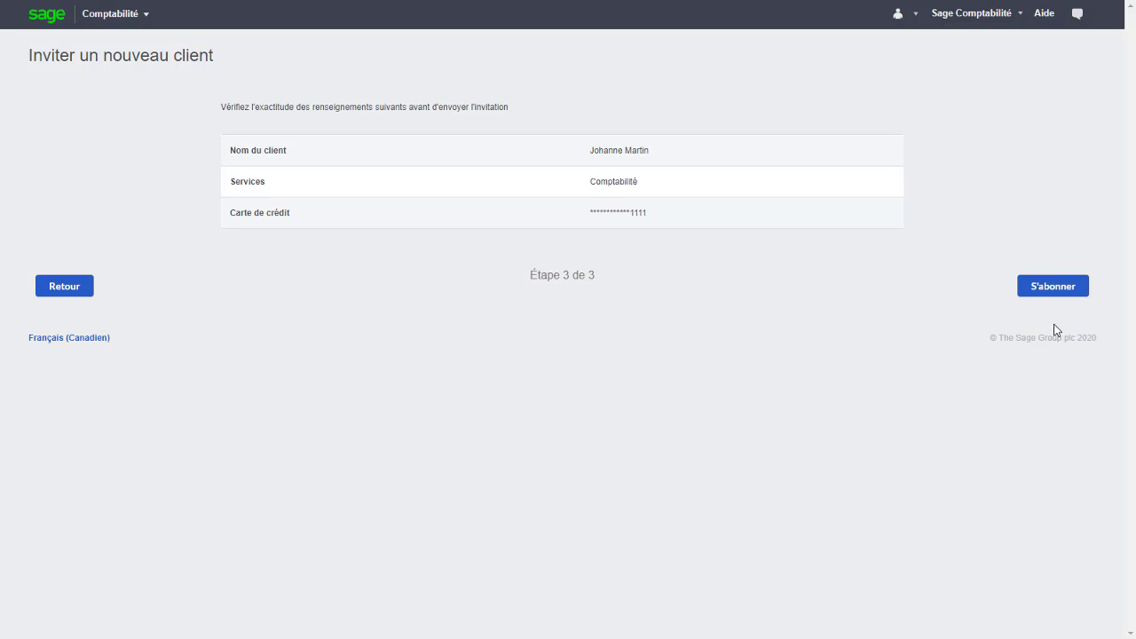
{"action": "left_click", "coordinate": [1054, 295]}
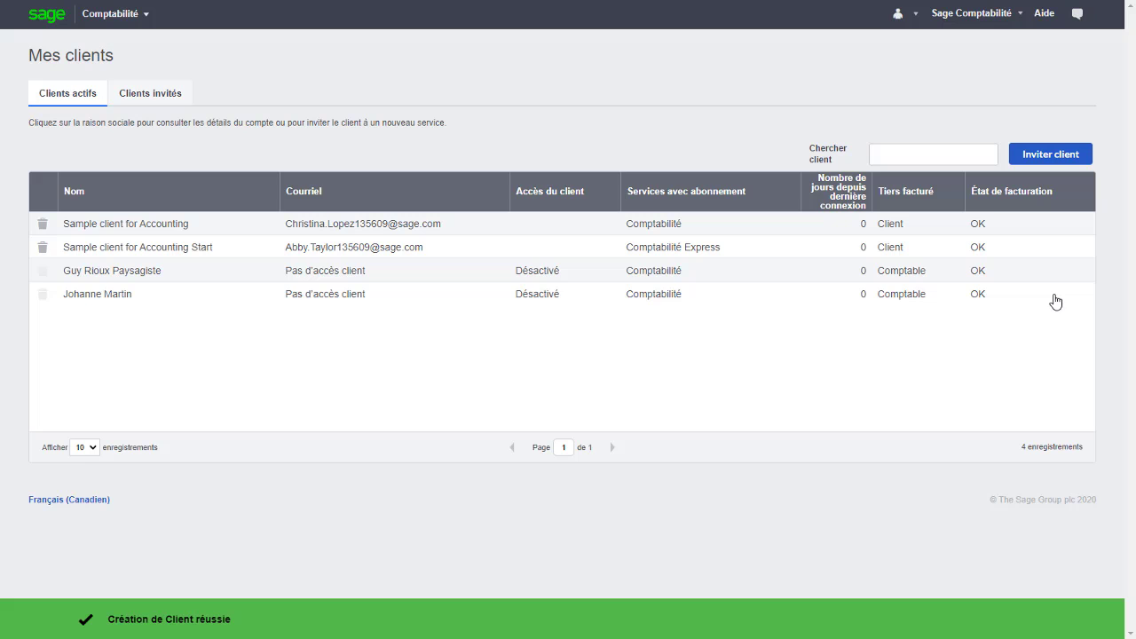
{"action": "left_click", "coordinate": [1051, 166]}
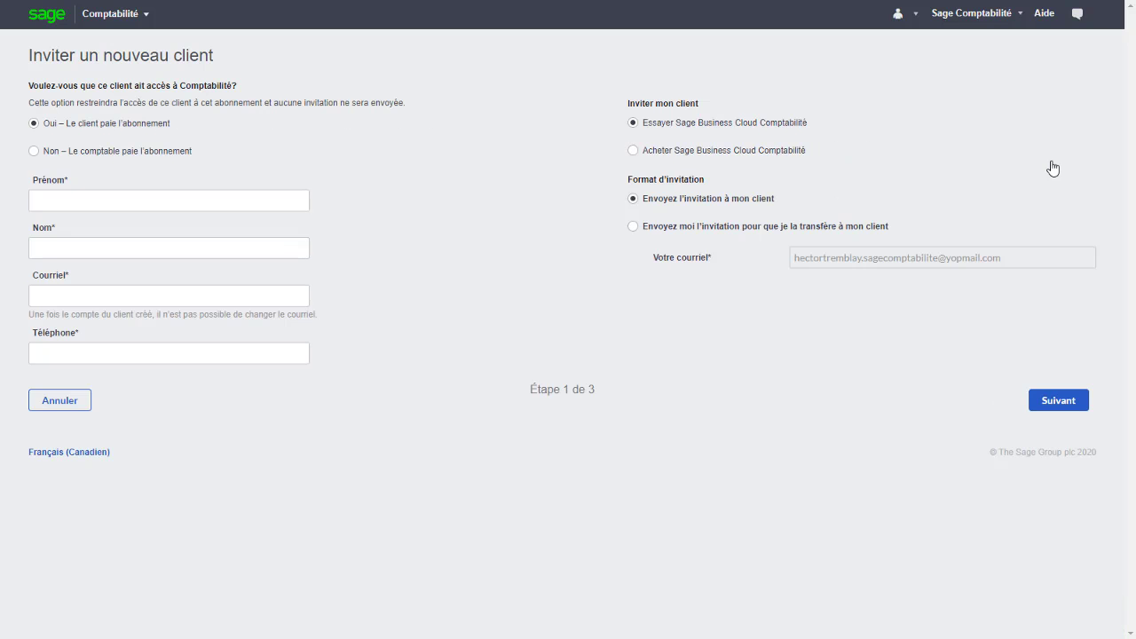
Choose Non – Le comptable paie and enter the fifth client's first name, last name and phone.
{"action": "left_click", "coordinate": [168, 152]}
{"action": "left_click", "coordinate": [162, 197]}
{"action": "key", "text": "Tab"}
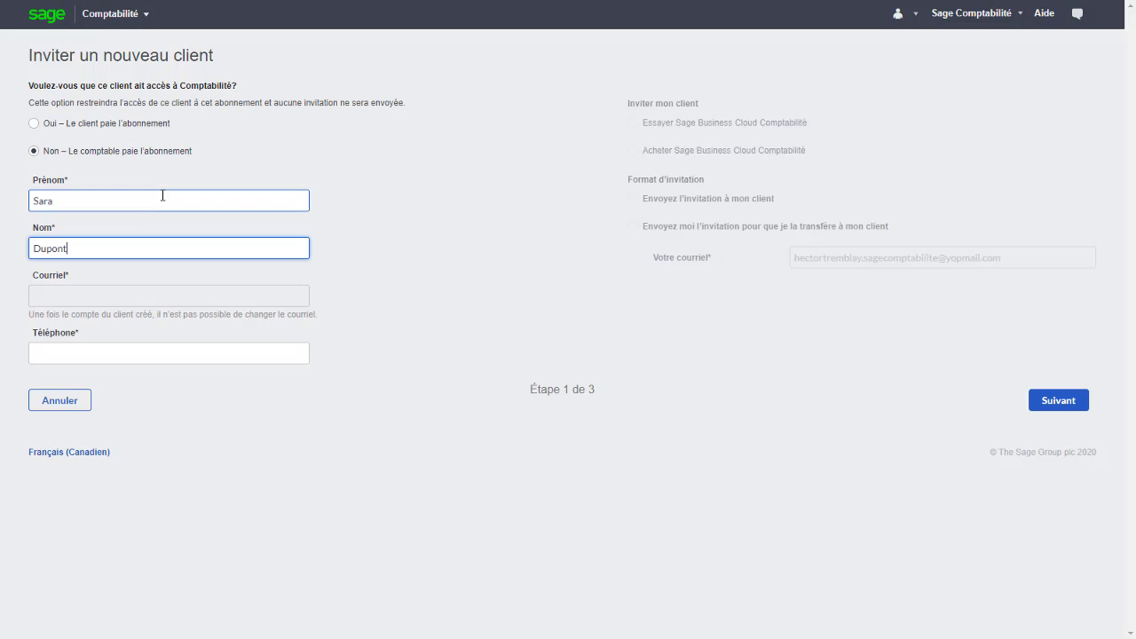
{"action": "key", "text": "Tab"}
{"action": "type", "text": "1234567891"}
Subscribe the fifth client to Comptabilité and confirm to create it.
{"action": "left_click", "coordinate": [1051, 400]}
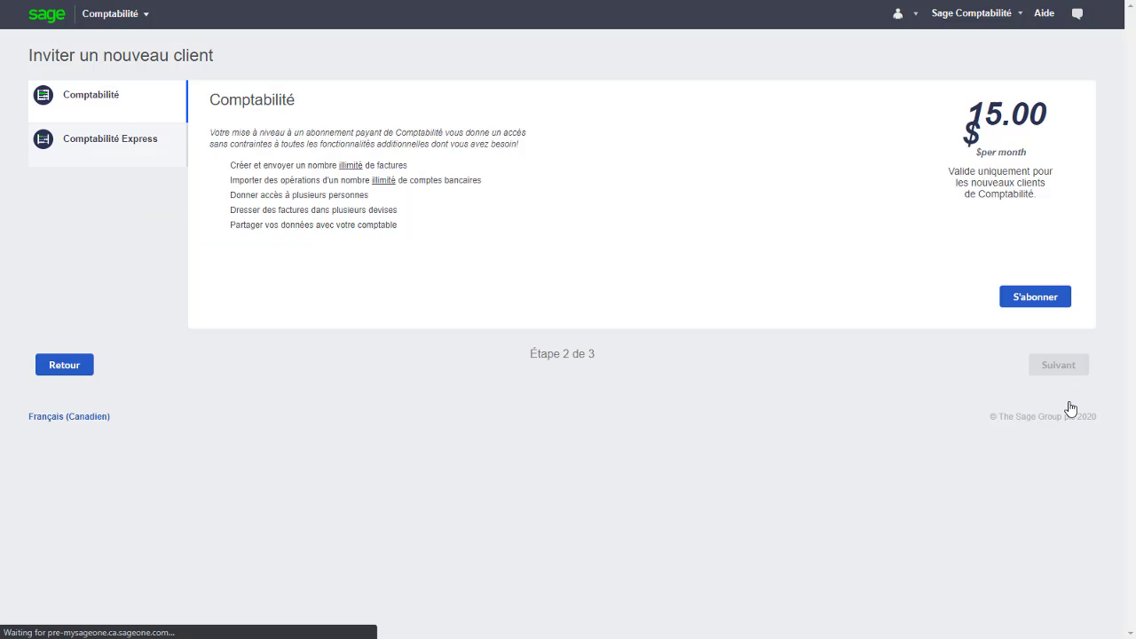
{"action": "left_click", "coordinate": [1032, 296]}
{"action": "left_click", "coordinate": [1043, 363]}
{"action": "left_click", "coordinate": [1052, 293]}
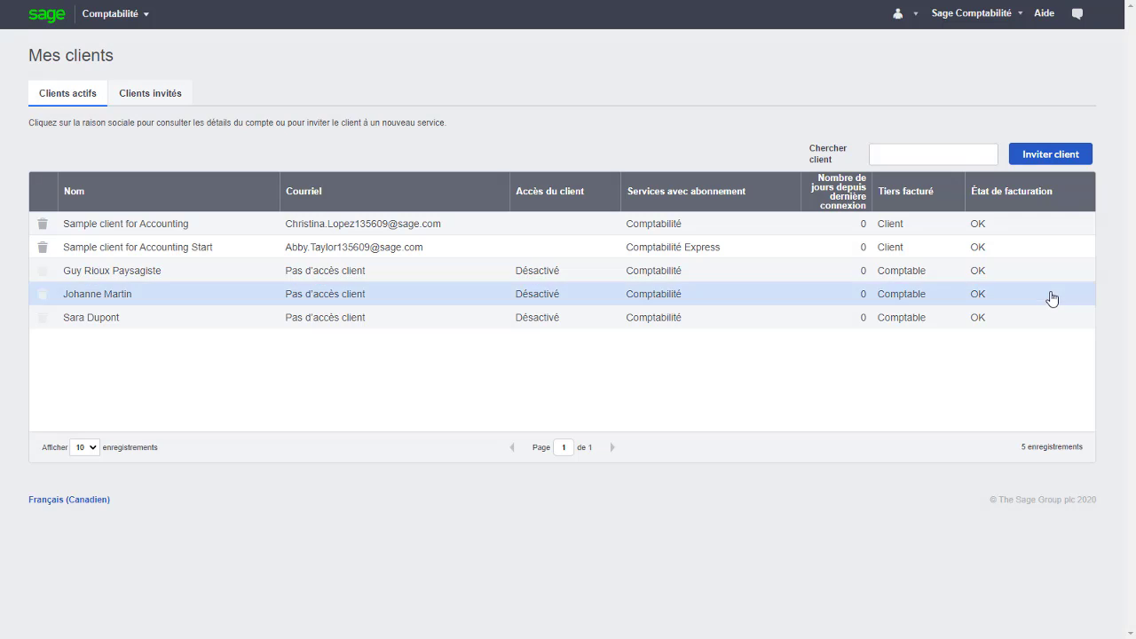
Go to Gestion du compte de mon entreprise, Méthode de paiement, then the payment method management page.
{"action": "left_click", "coordinate": [983, 26]}
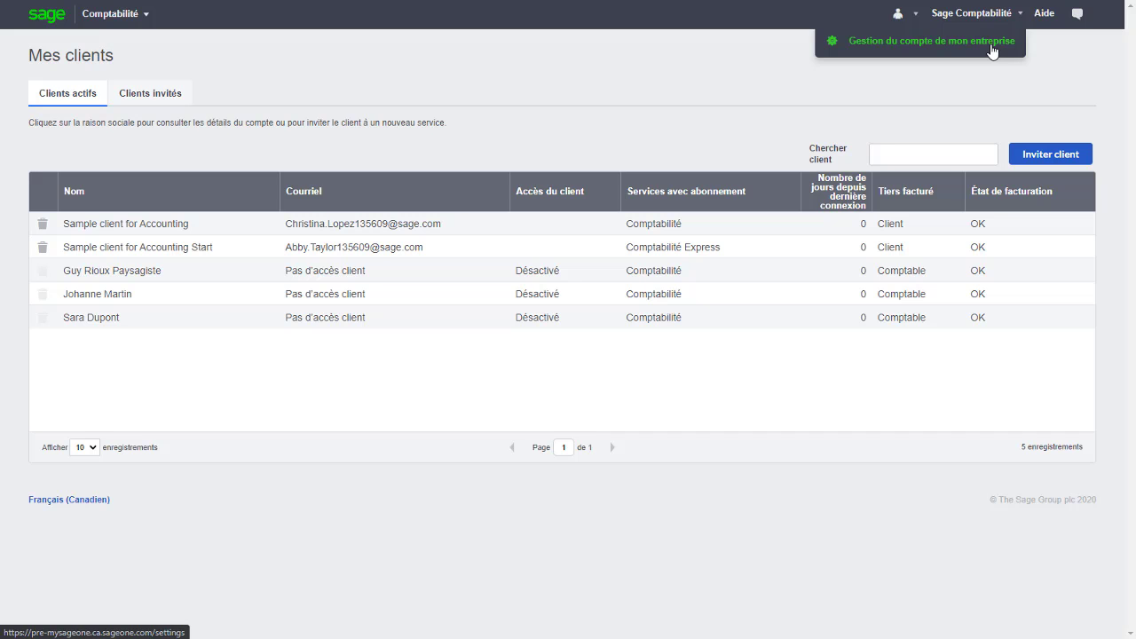
{"action": "left_click", "coordinate": [992, 51]}
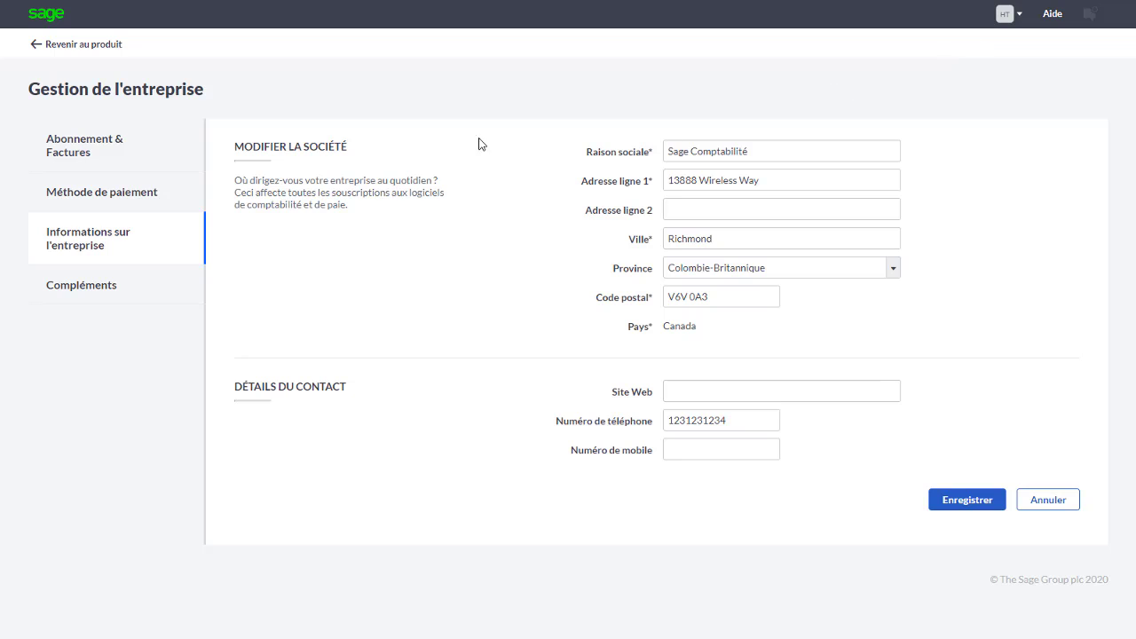
{"action": "left_click", "coordinate": [164, 197]}
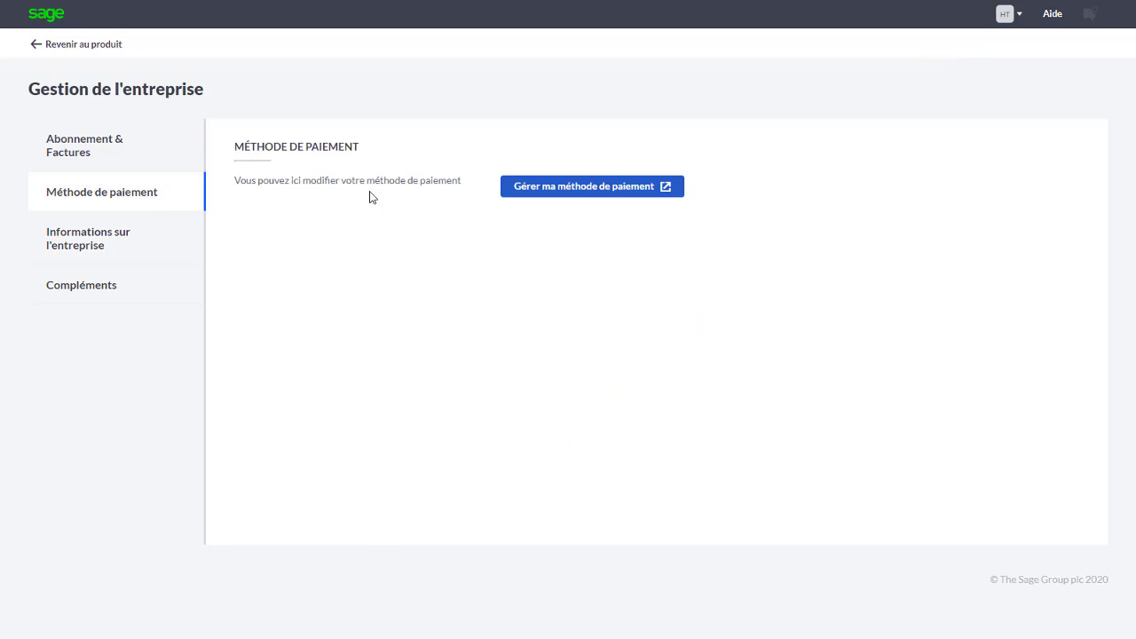
{"action": "left_click", "coordinate": [604, 194]}
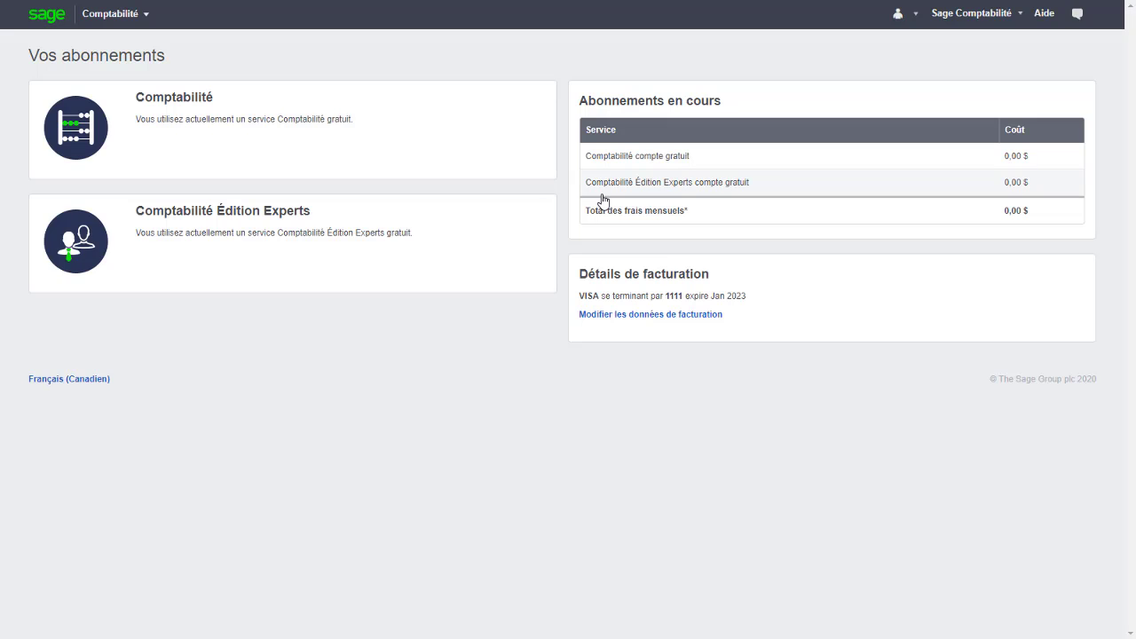
Edit the billing details, enter a different credit card, and save it.
{"action": "left_click", "coordinate": [650, 315]}
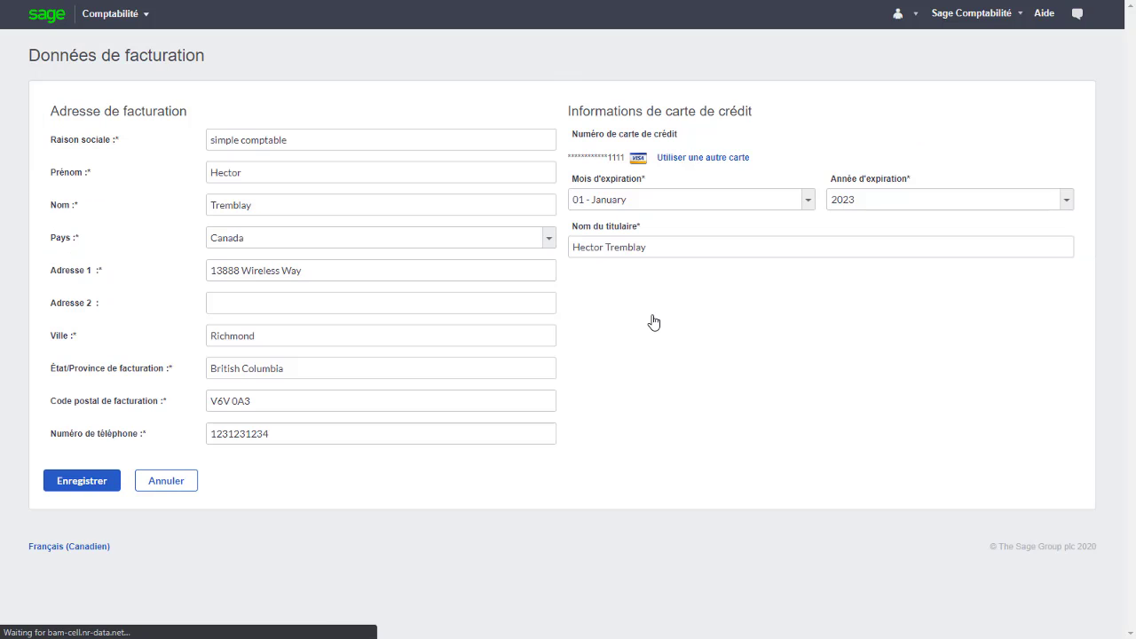
{"action": "left_click", "coordinate": [699, 158]}
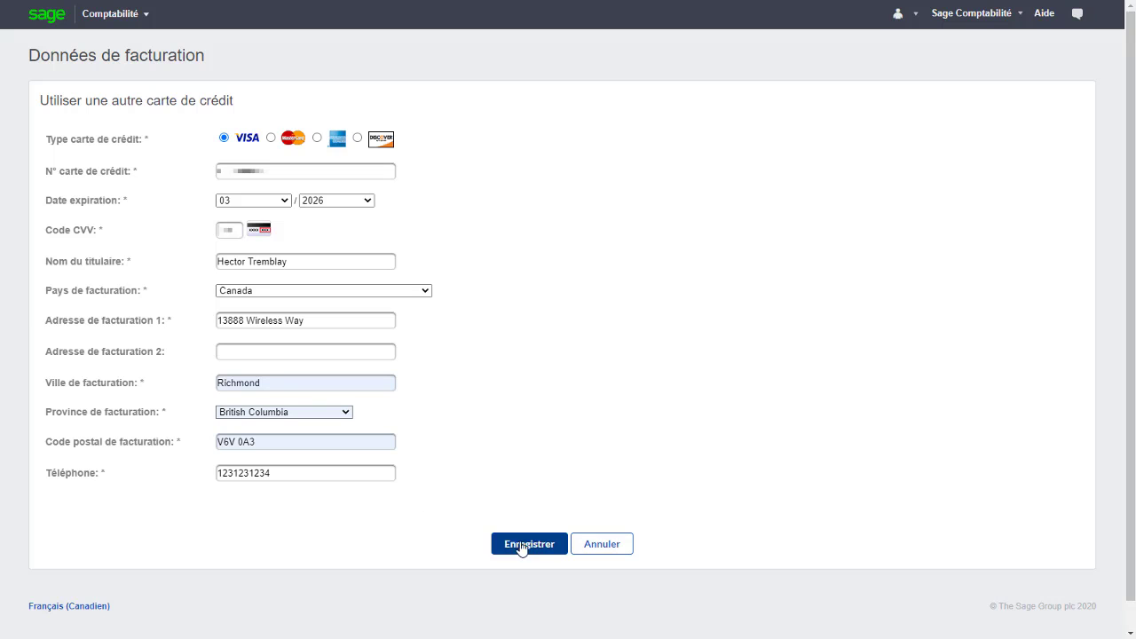
{"action": "left_click", "coordinate": [532, 545]}
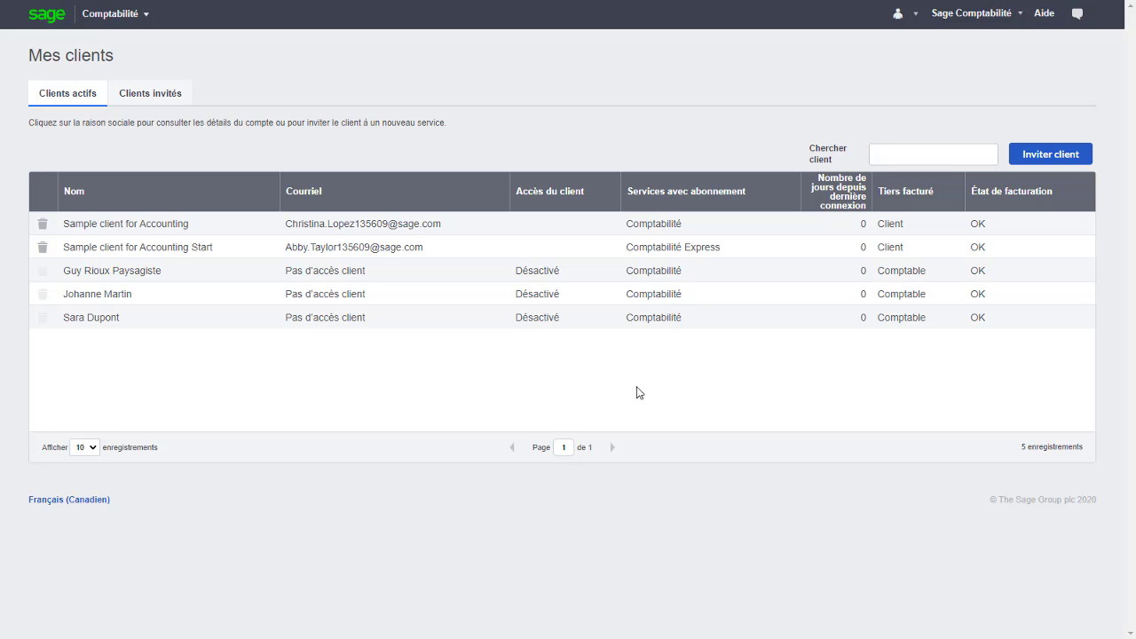
Open the Paysagiste client's Comptabilité company and go to Paramètres > Gestion des utilisateurs.
{"action": "left_click", "coordinate": [761, 277]}
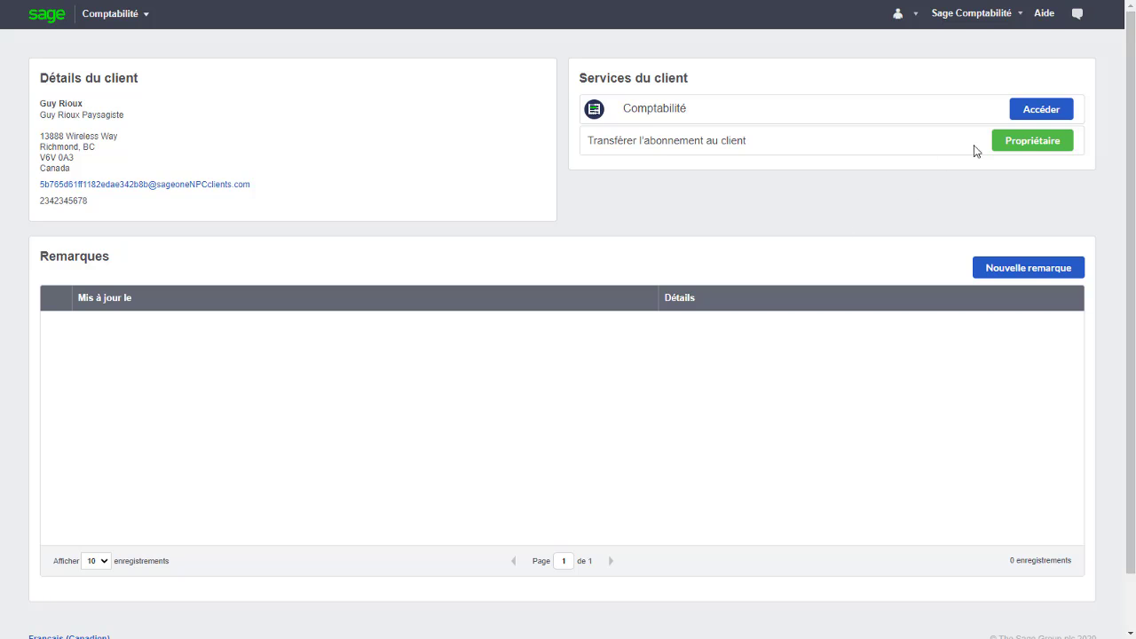
{"action": "left_click", "coordinate": [1027, 110]}
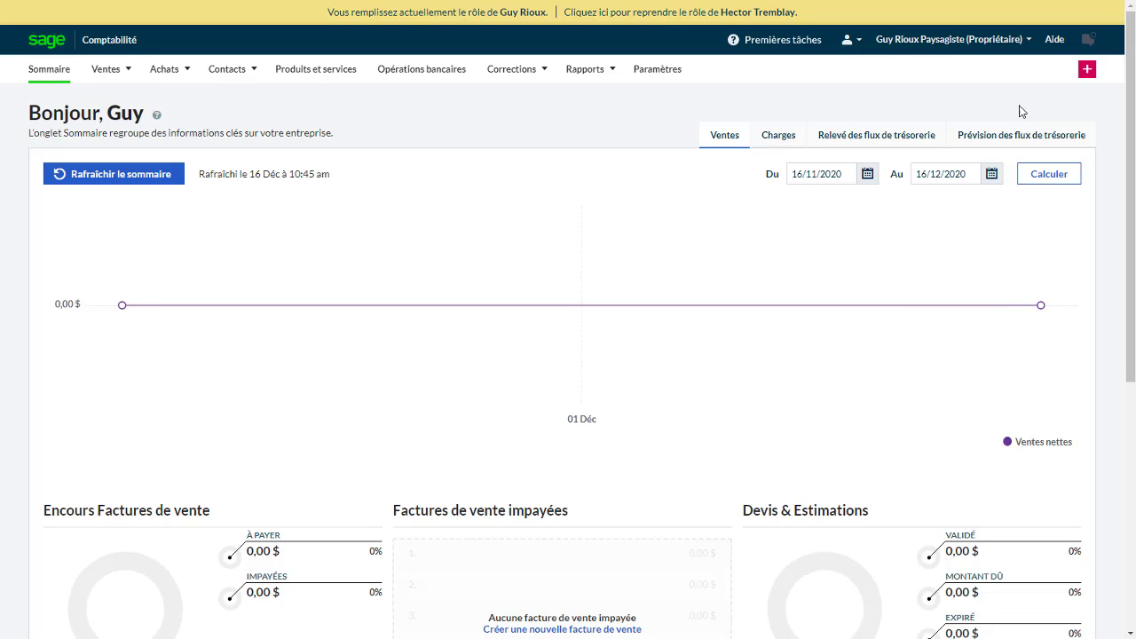
{"action": "left_click", "coordinate": [661, 68]}
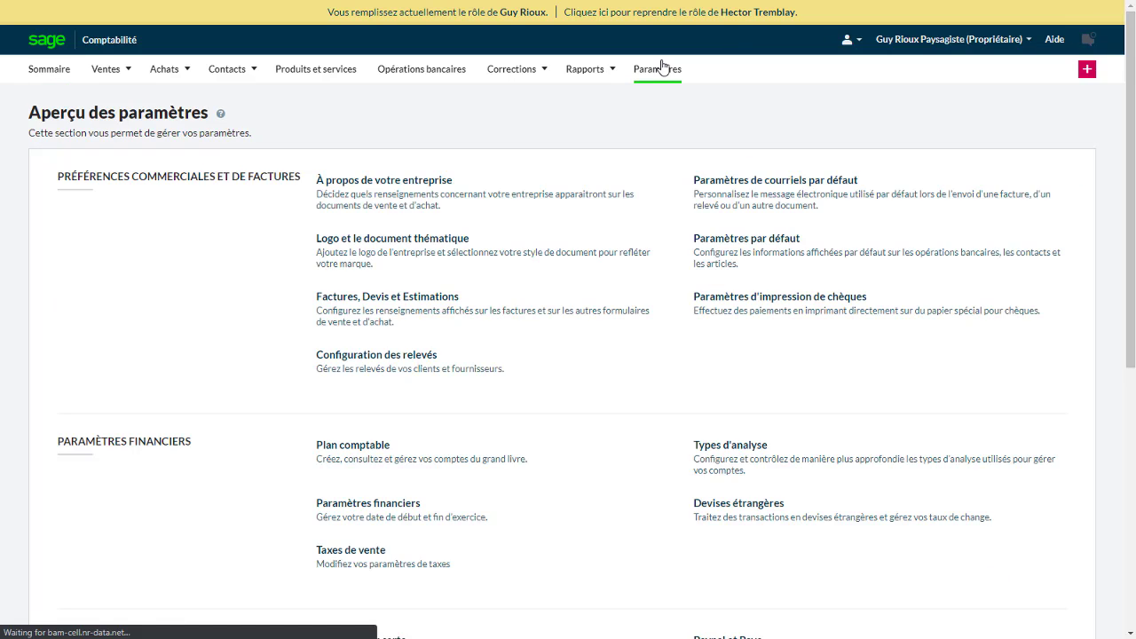
{"action": "left_click_drag", "start_coordinate": [1120, 105], "coordinate": [1012, 378]}
{"action": "left_click", "coordinate": [376, 339]}
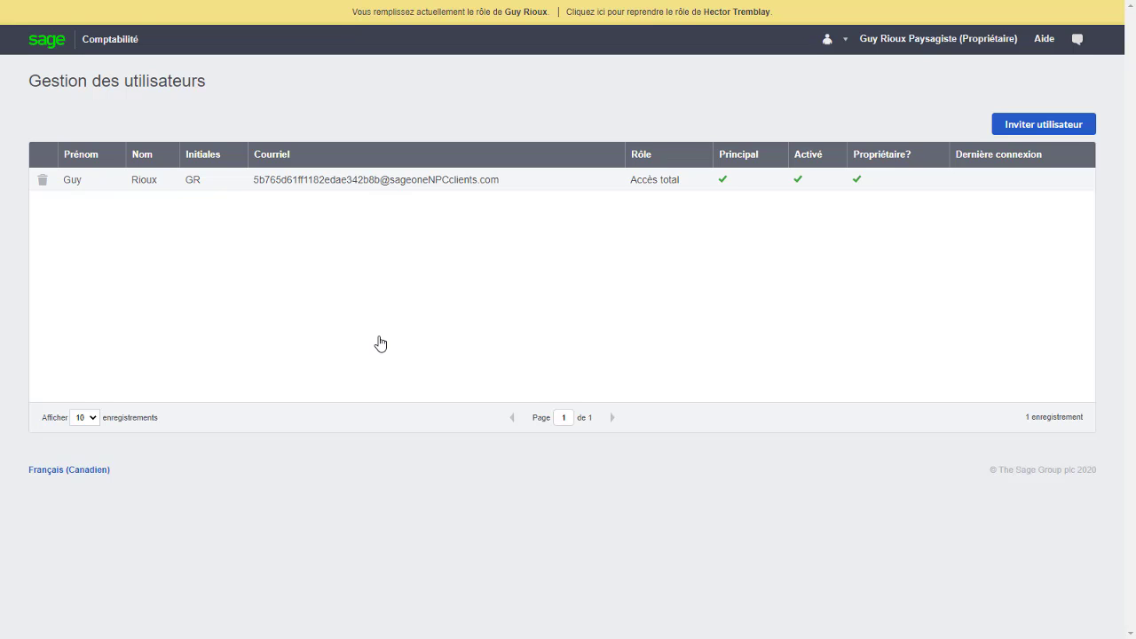
Start a new user invitation and enter the client's e-mail address.
{"action": "left_click", "coordinate": [1020, 121]}
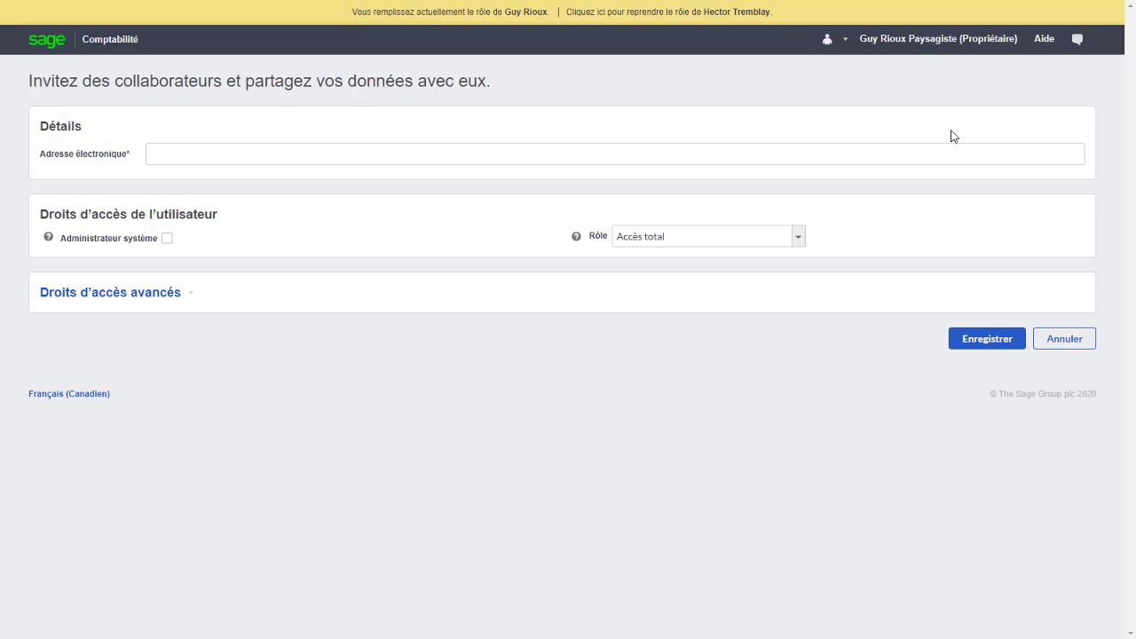
{"action": "left_click", "coordinate": [815, 153]}
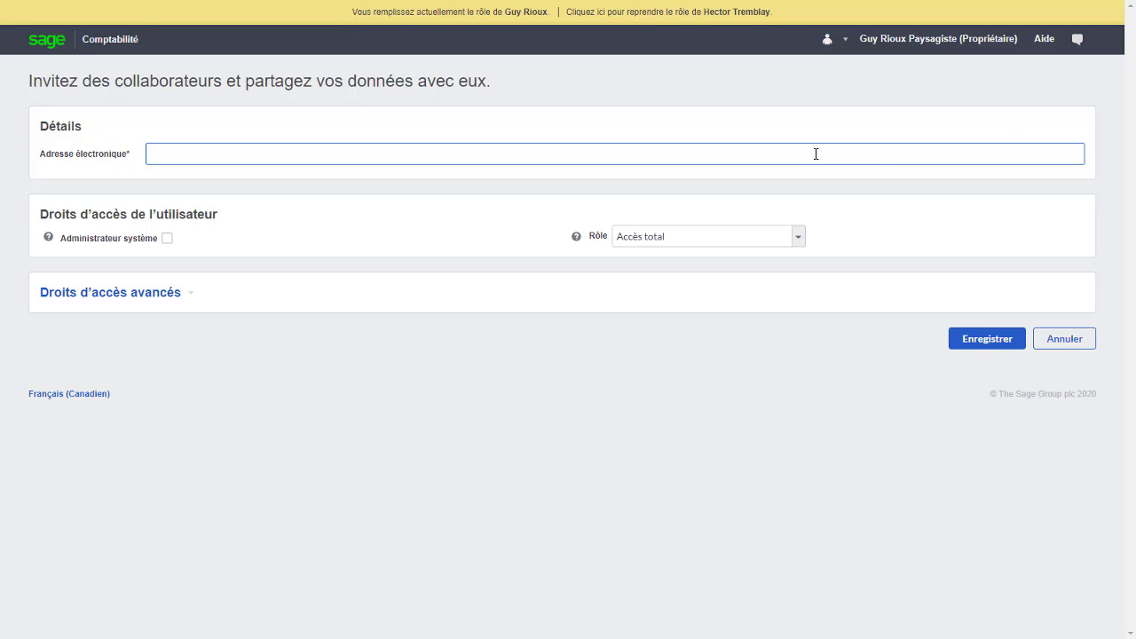
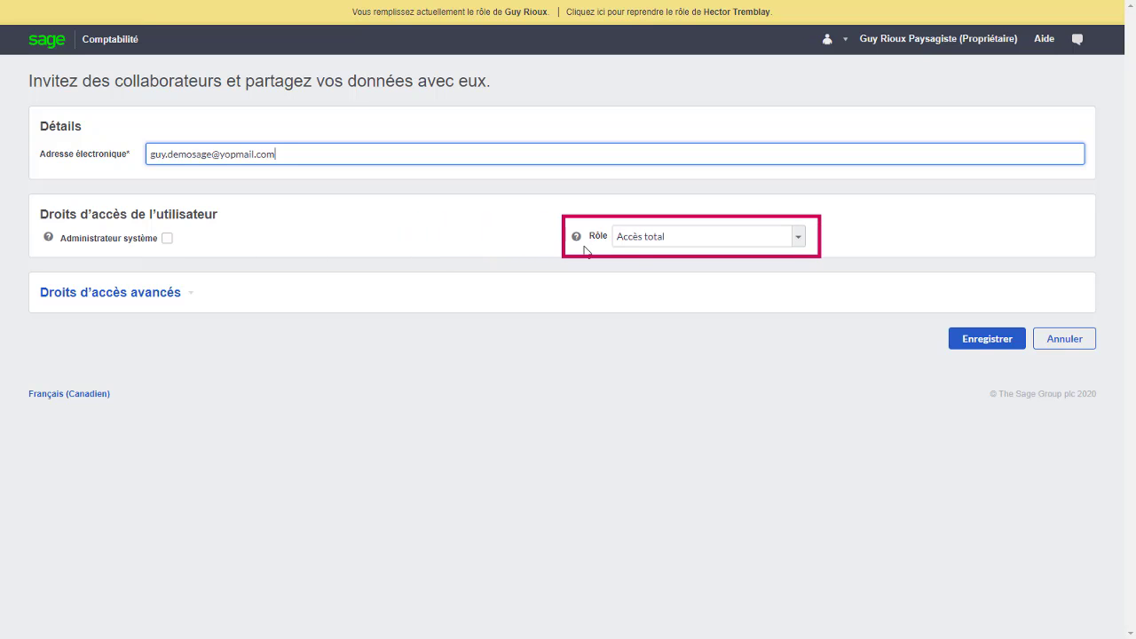
Save the invitation with role Lecture seule and advanced Contacts rights set to Accès total.
{"action": "left_click", "coordinate": [691, 237]}
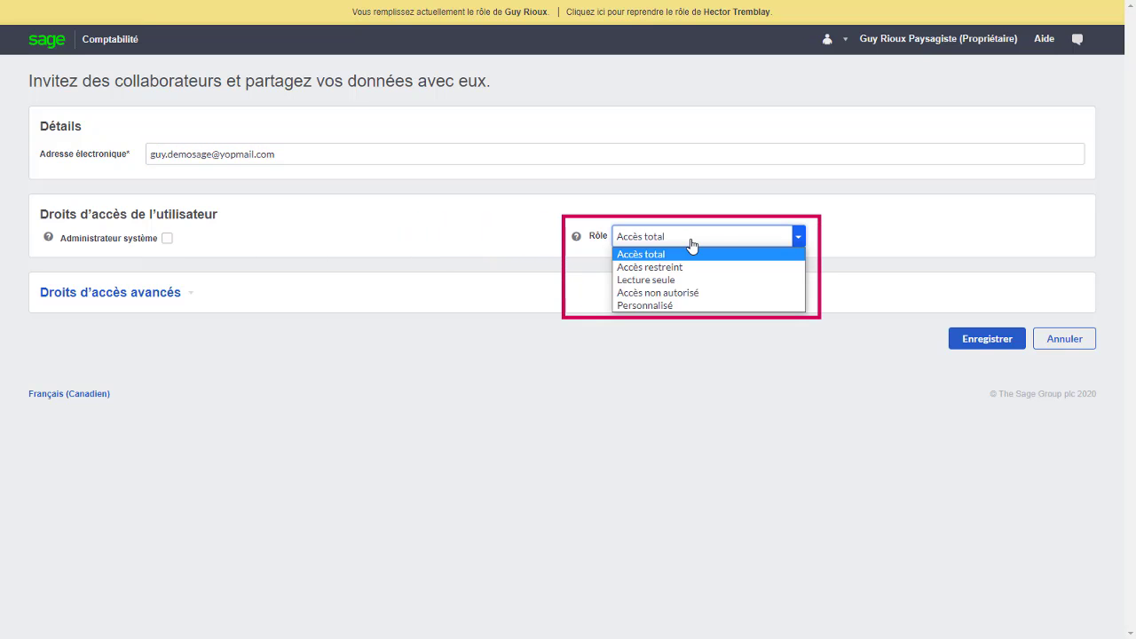
{"action": "left_click", "coordinate": [677, 280]}
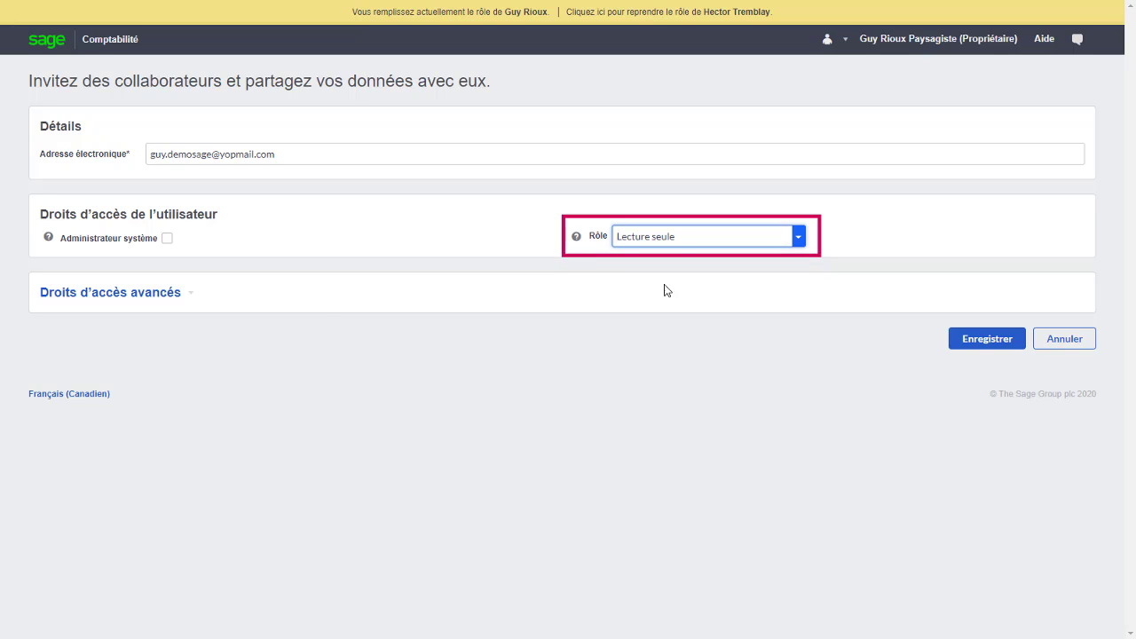
{"action": "left_click", "coordinate": [176, 297]}
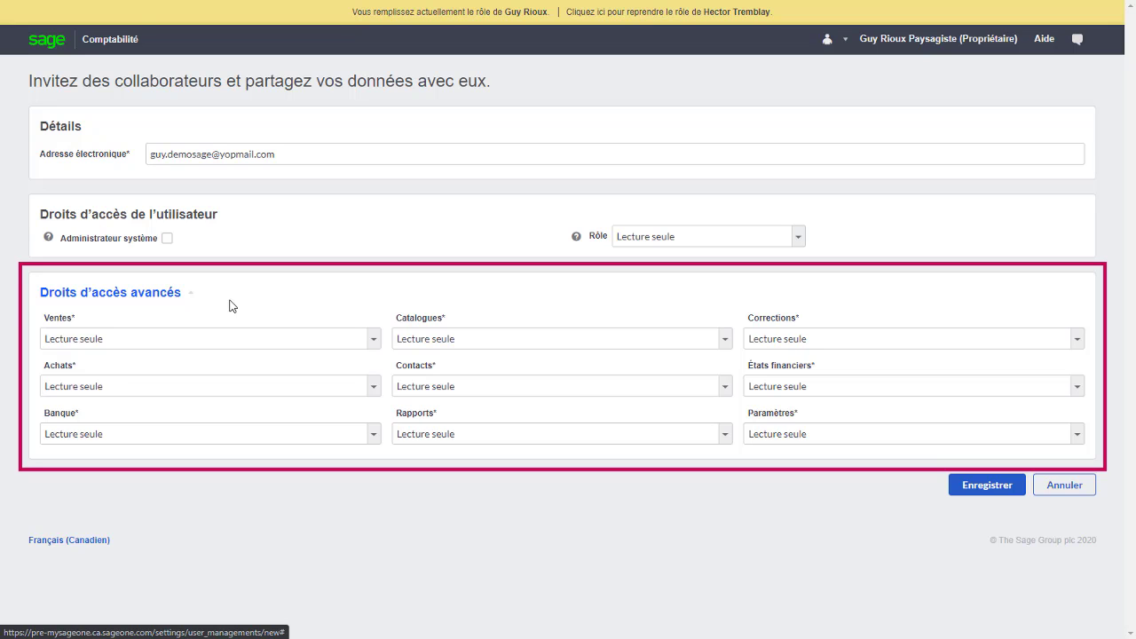
{"action": "left_click", "coordinate": [572, 388]}
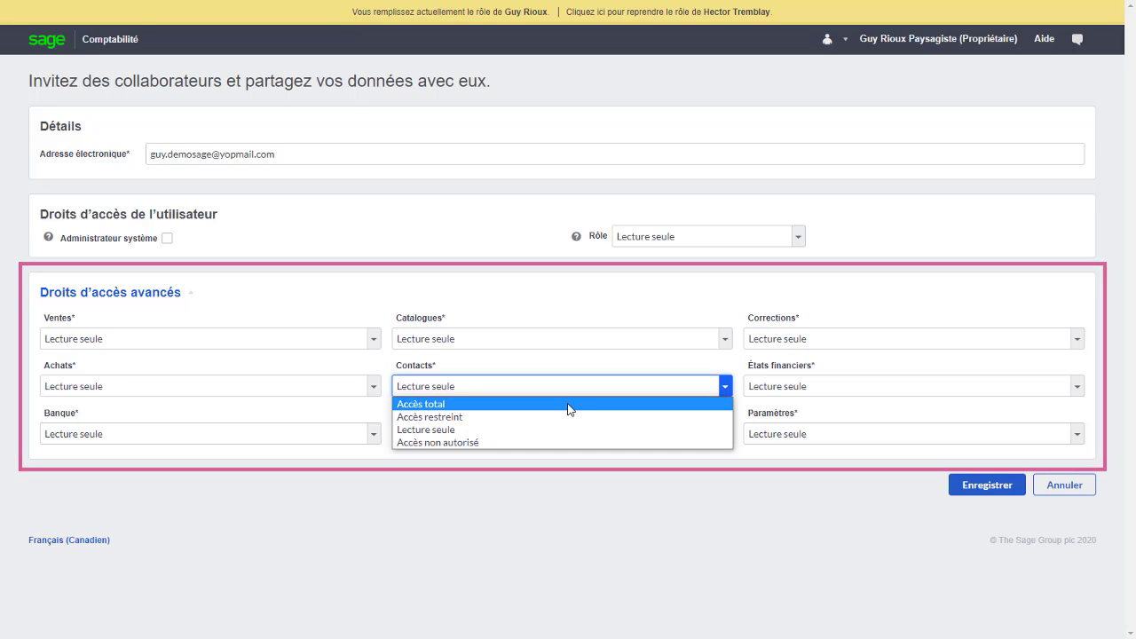
{"action": "left_click", "coordinate": [571, 403]}
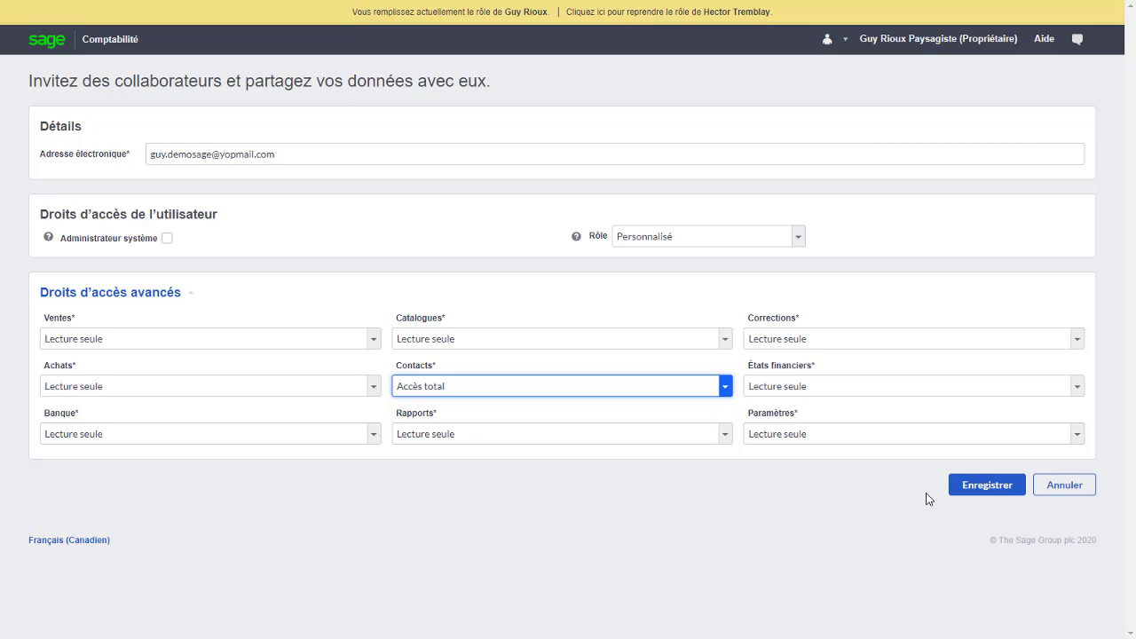
{"action": "left_click", "coordinate": [964, 490]}
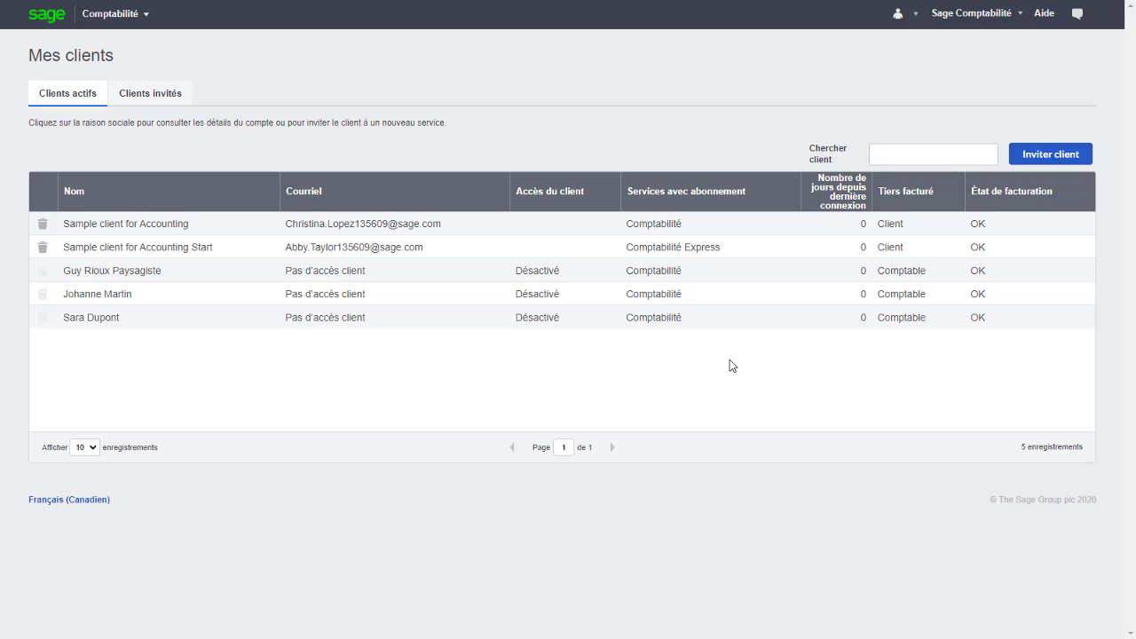
Transfer the subscription to the client's confirmed e-mail address, then delete the client and confirm Oui.
{"action": "left_click", "coordinate": [817, 275]}
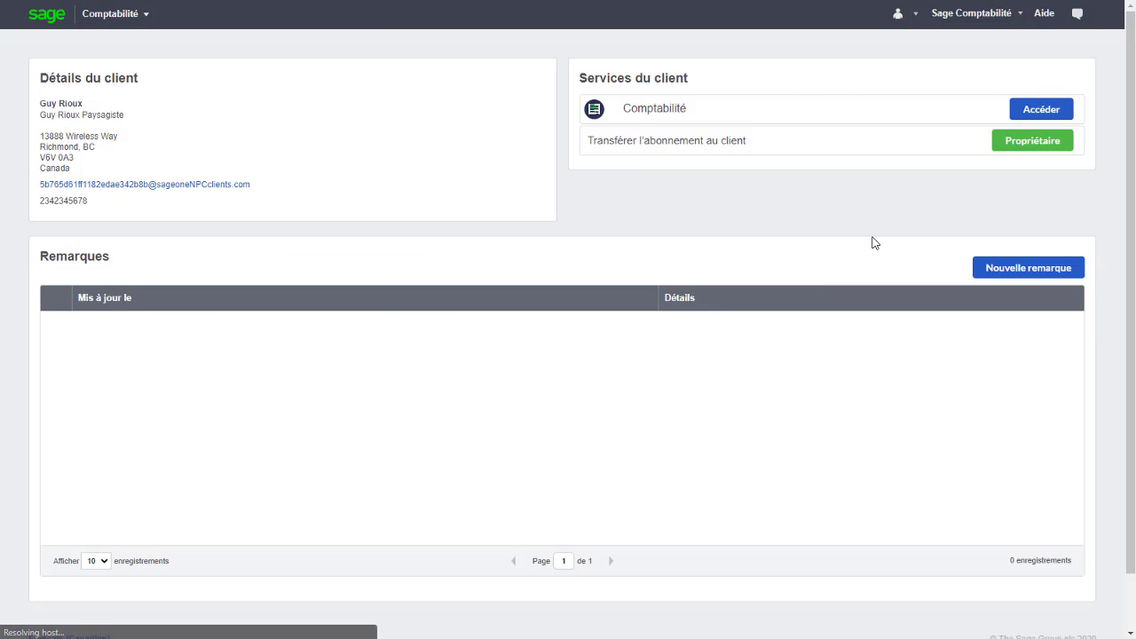
{"action": "left_click", "coordinate": [1023, 148]}
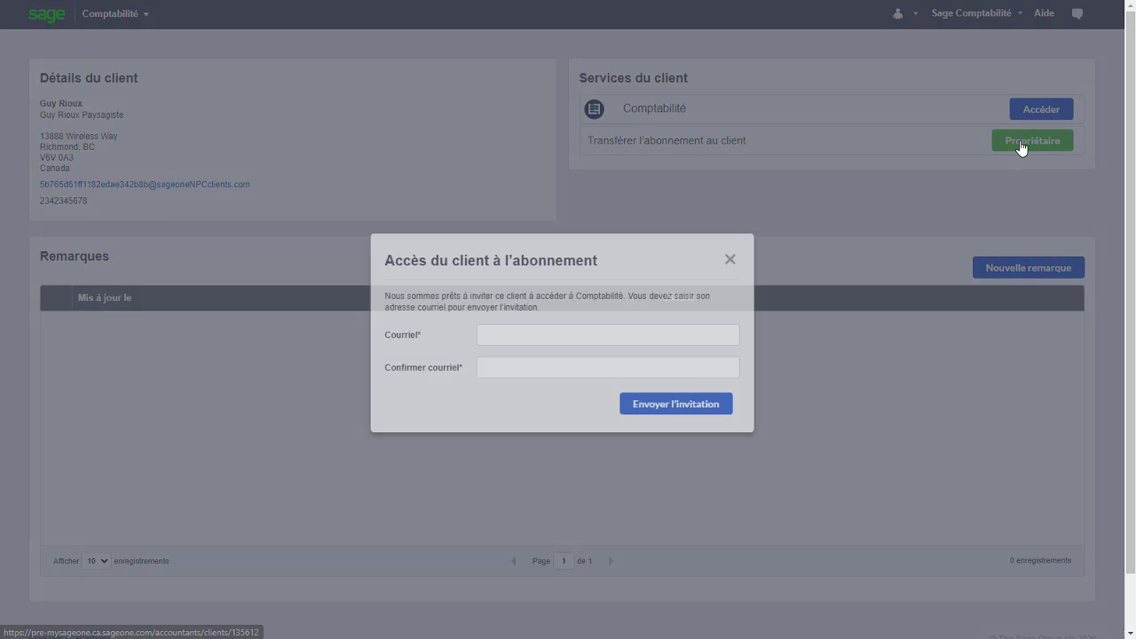
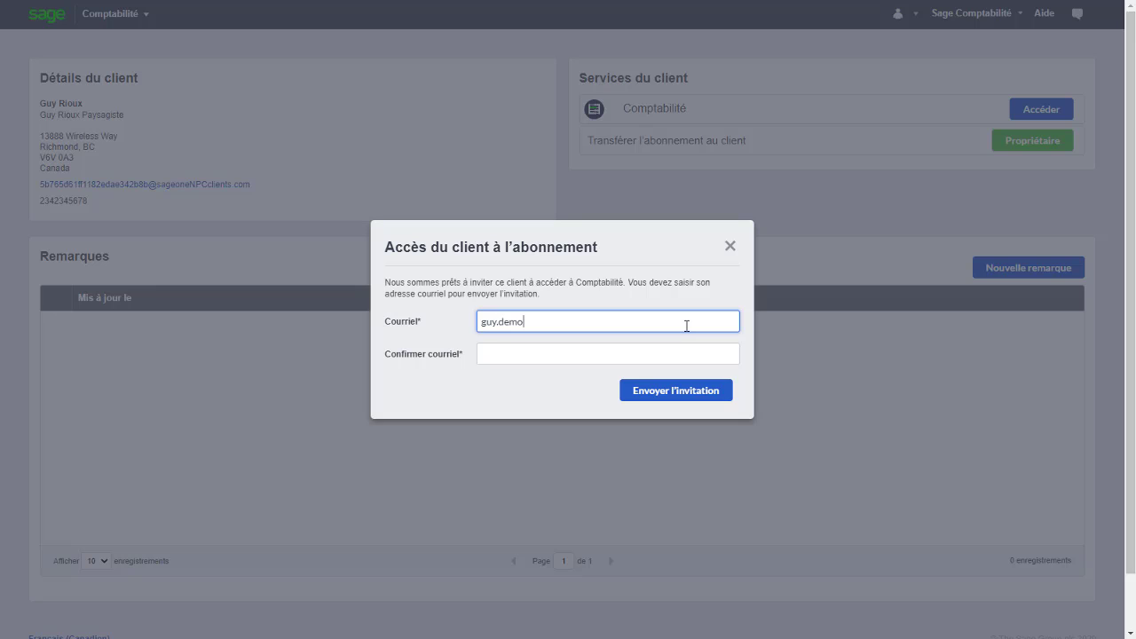
{"action": "key", "text": "Tab"}
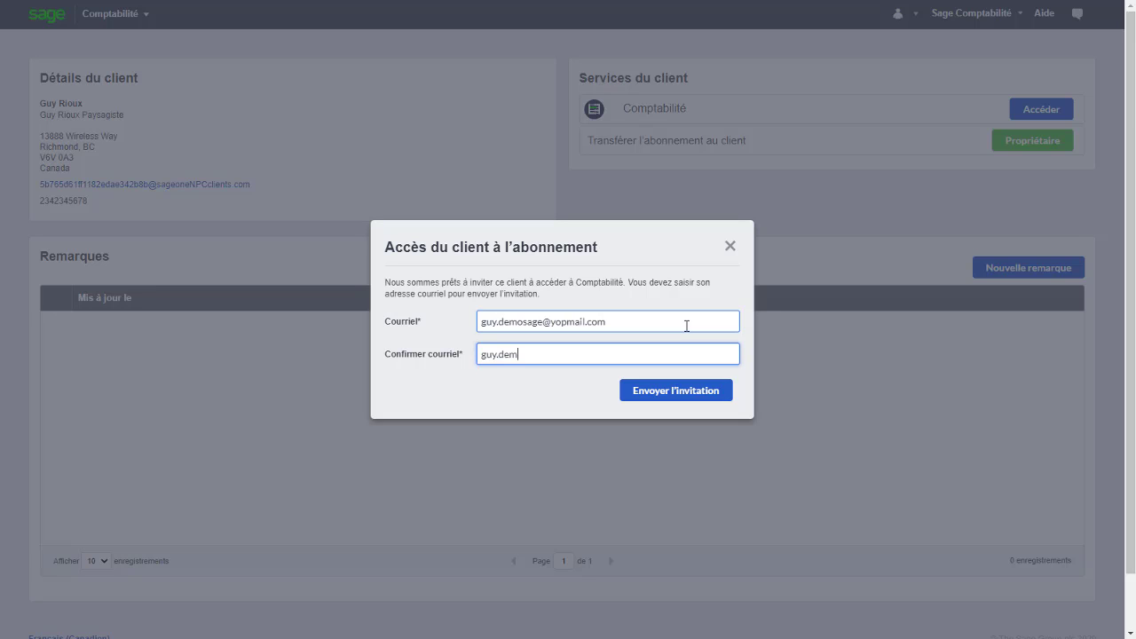
{"action": "left_click", "coordinate": [671, 396]}
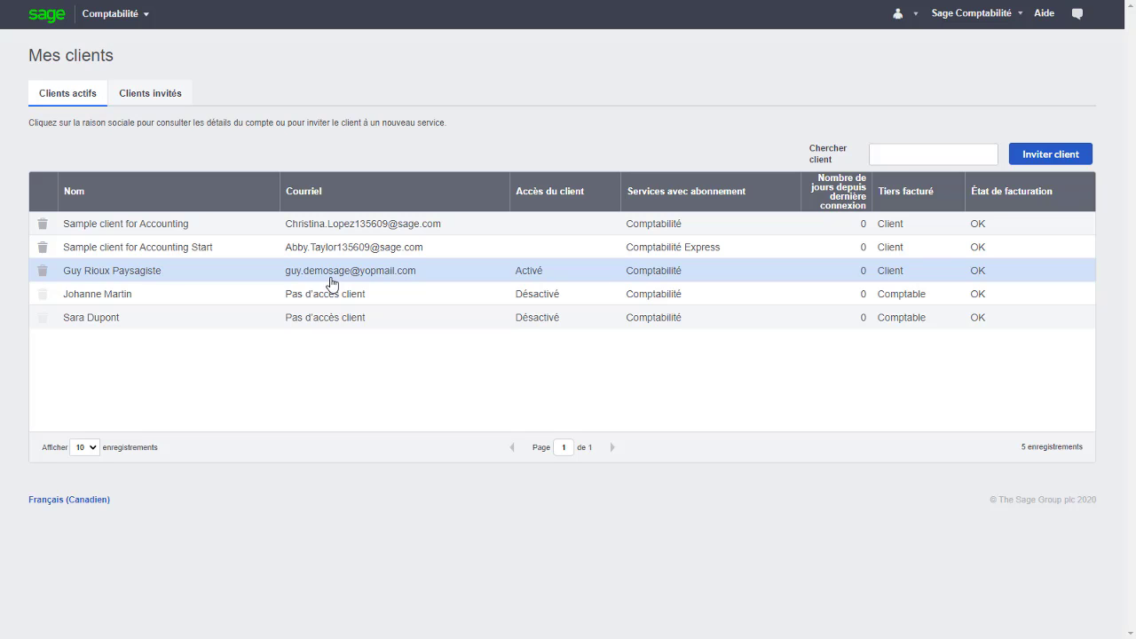
{"action": "left_click", "coordinate": [43, 272]}
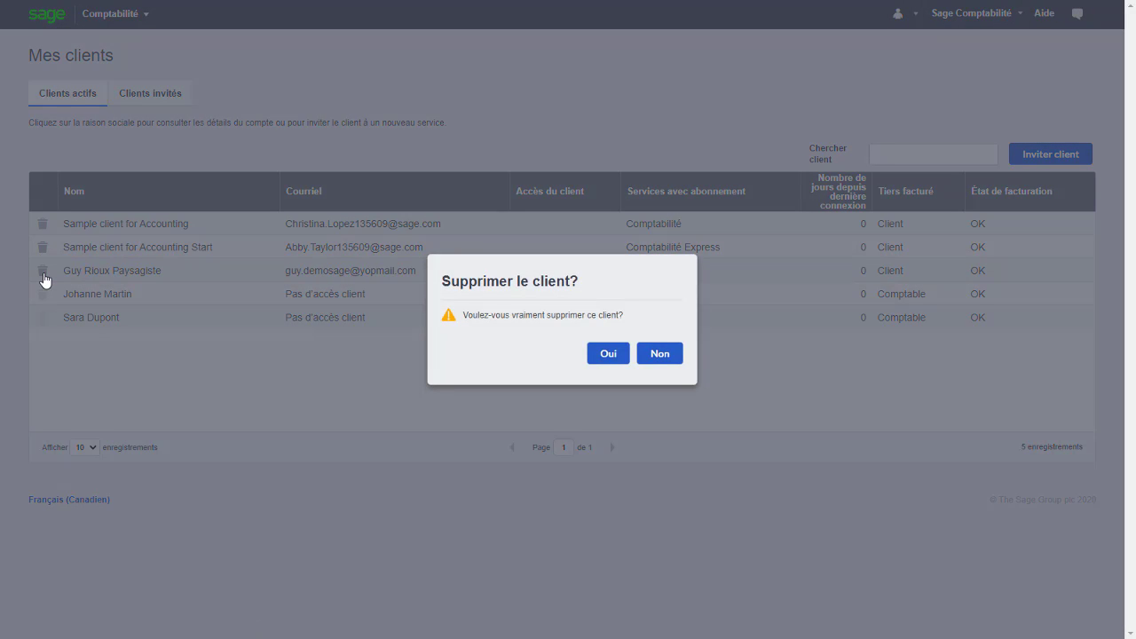
{"action": "left_click", "coordinate": [611, 357]}
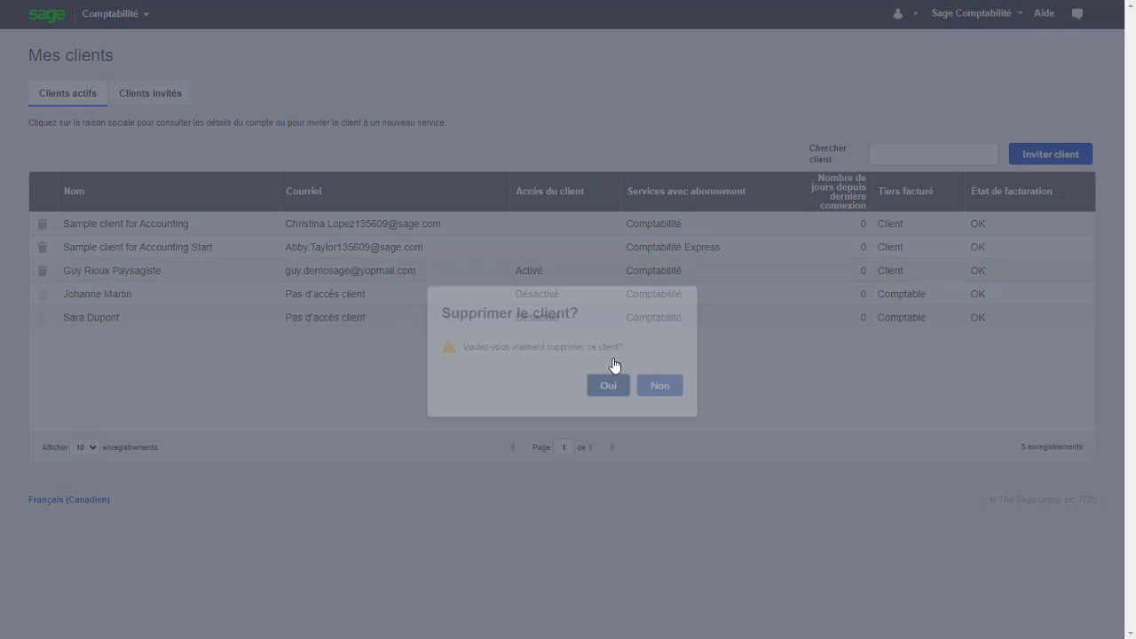